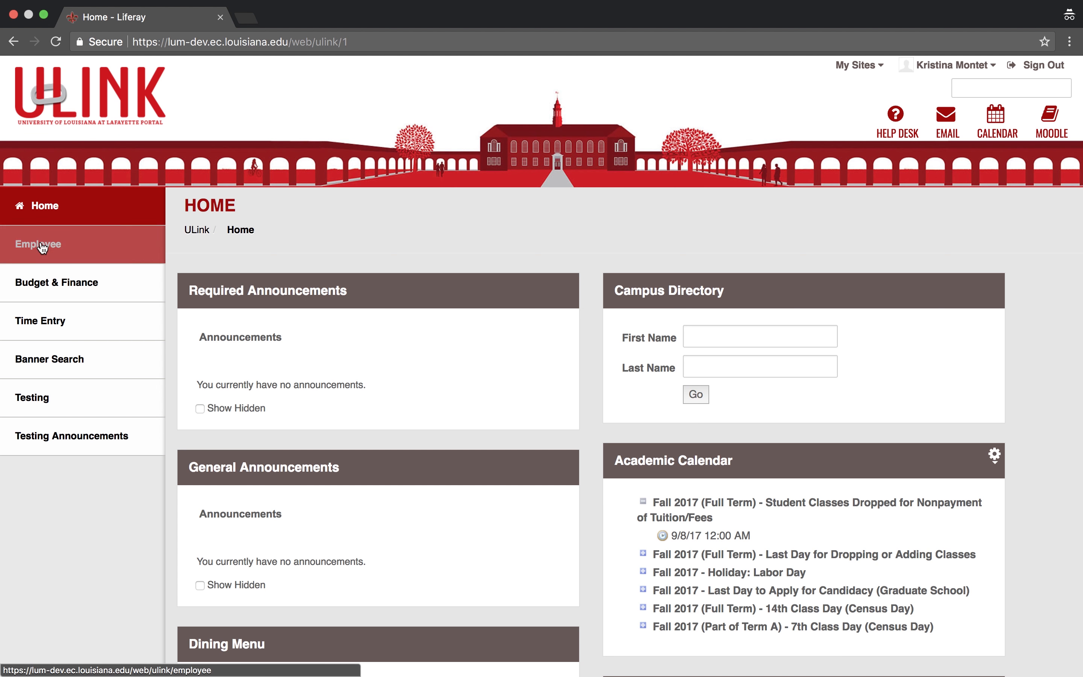
Open Requisition Entry (FPAREQN) from the ULink Budget & Finance page to list purchase requisitions
click(56, 289)
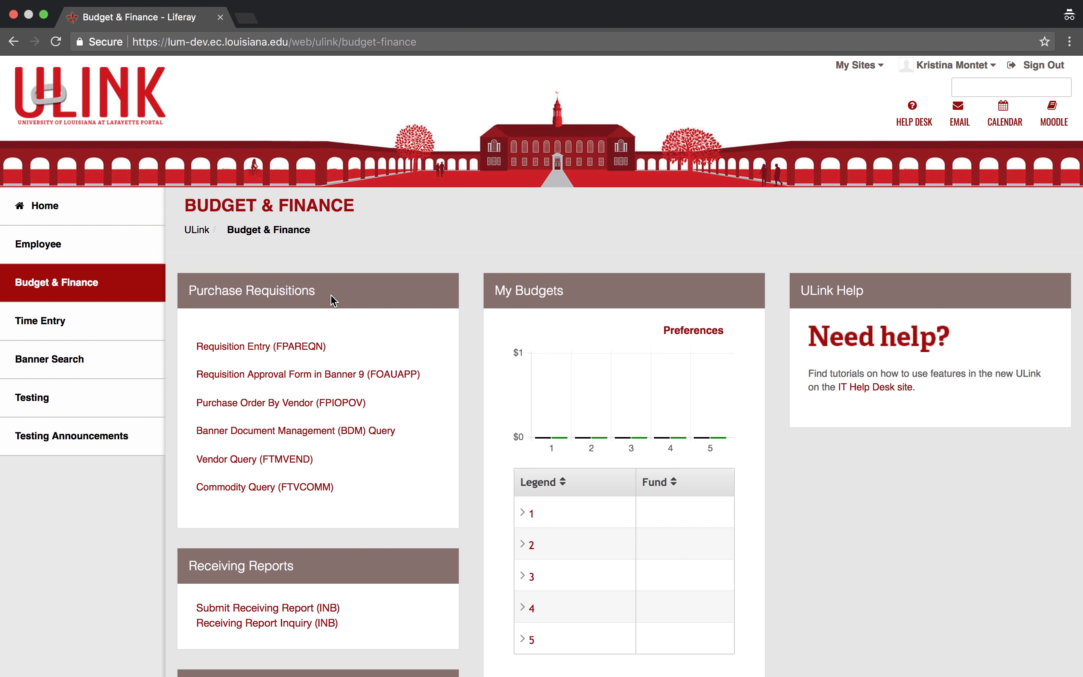
click(273, 352)
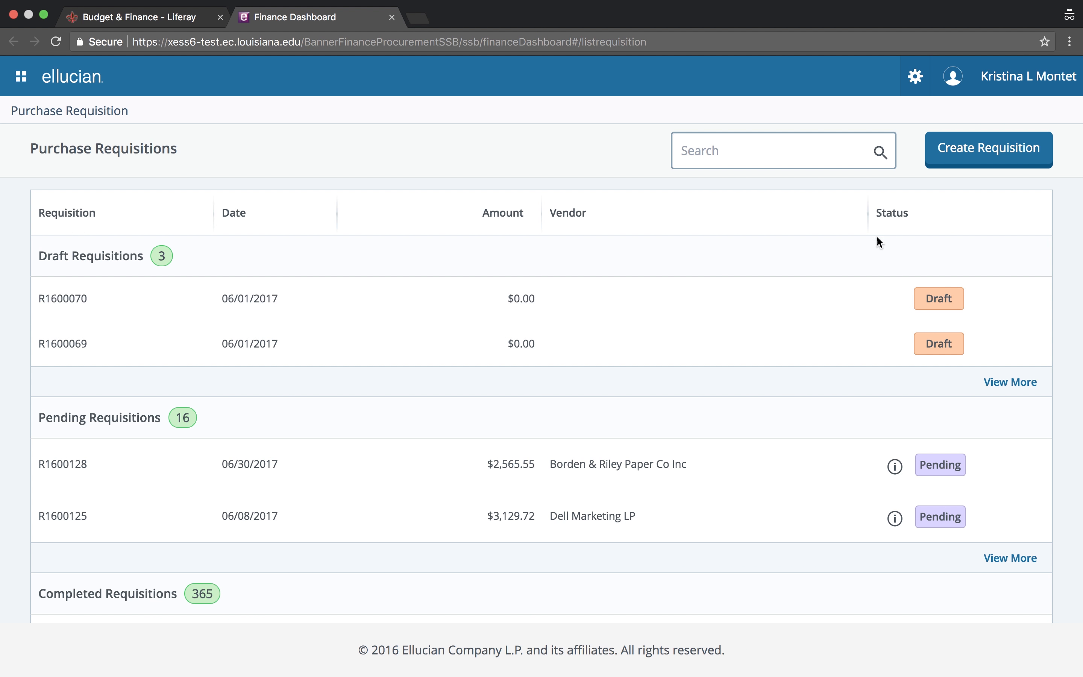
Create a new requisition, bringing up its prefilled Requestor Information form
click(994, 158)
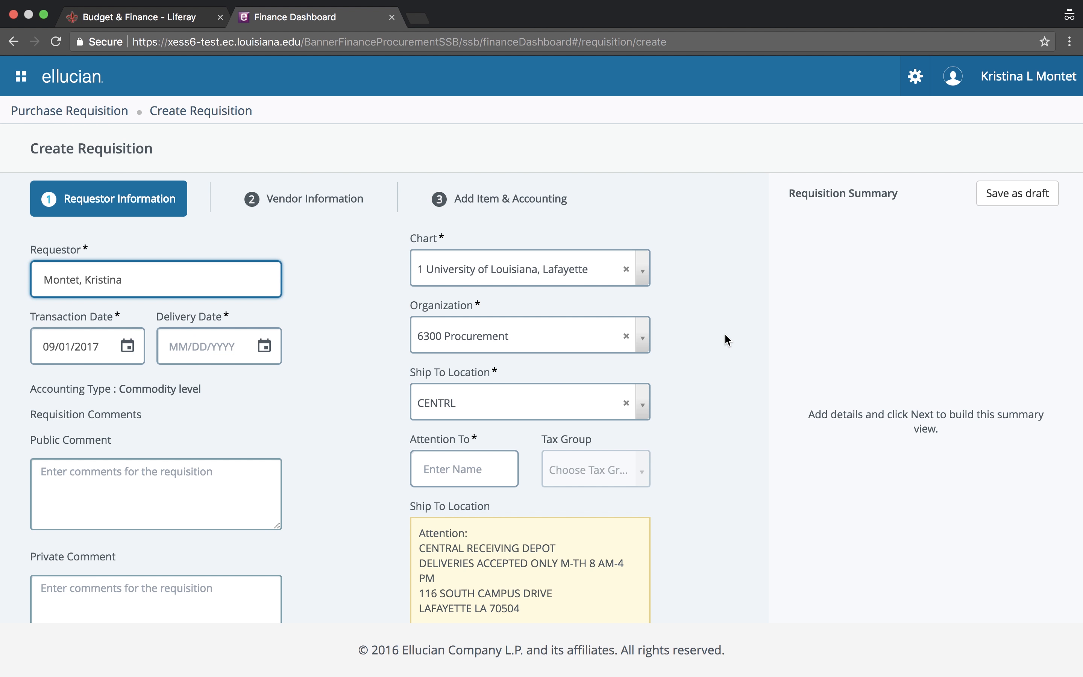
Replace the prefilled requestor with the new person's name and set delivery date 06/30/2018
key(BackSpace)
key(BackSpace)
key(BackSpace)
key(BackSpace)
key(BackSpace)
key(BackSpace)
key(BackSpace)
key(BackSpace)
key(BackSpace)
key(BackSpace)
key(BackSpace)
key(BackSpace)
key(BackSpace)
key(BackSpace)
key(BackSpace)
key(BackSpace)
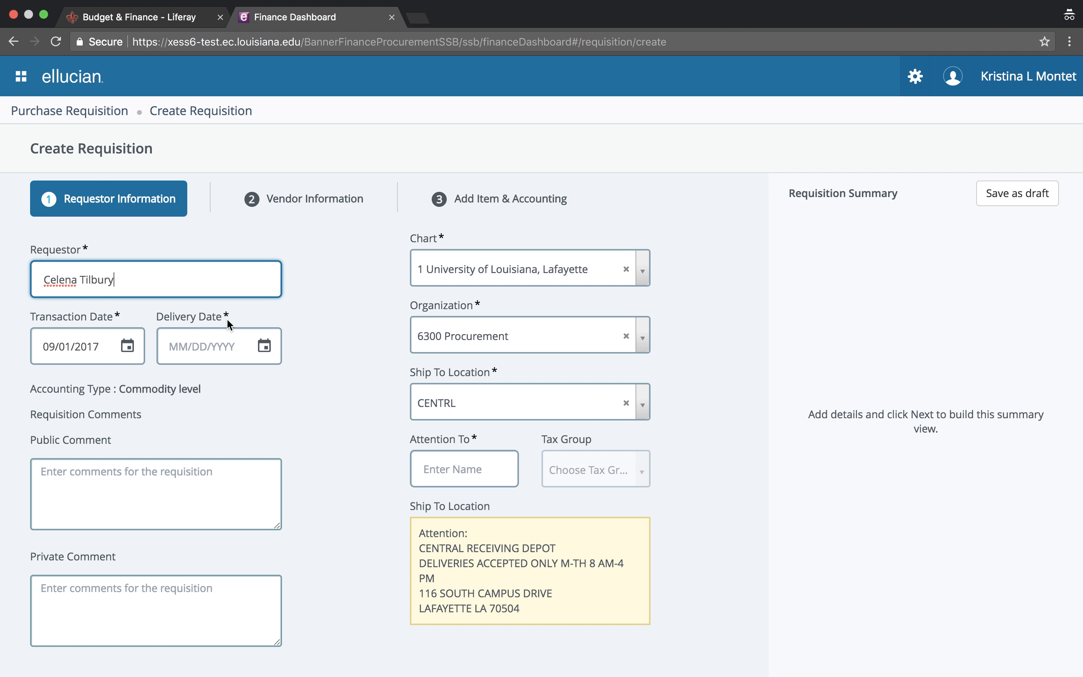
click(203, 348)
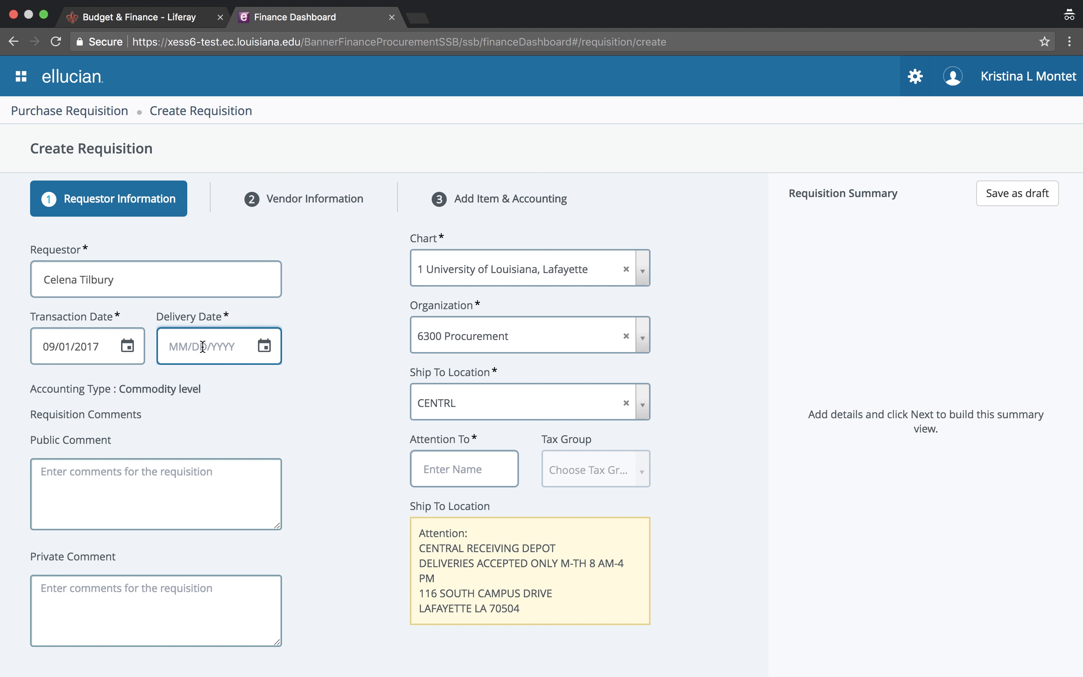
text(063018)
key(Tab)
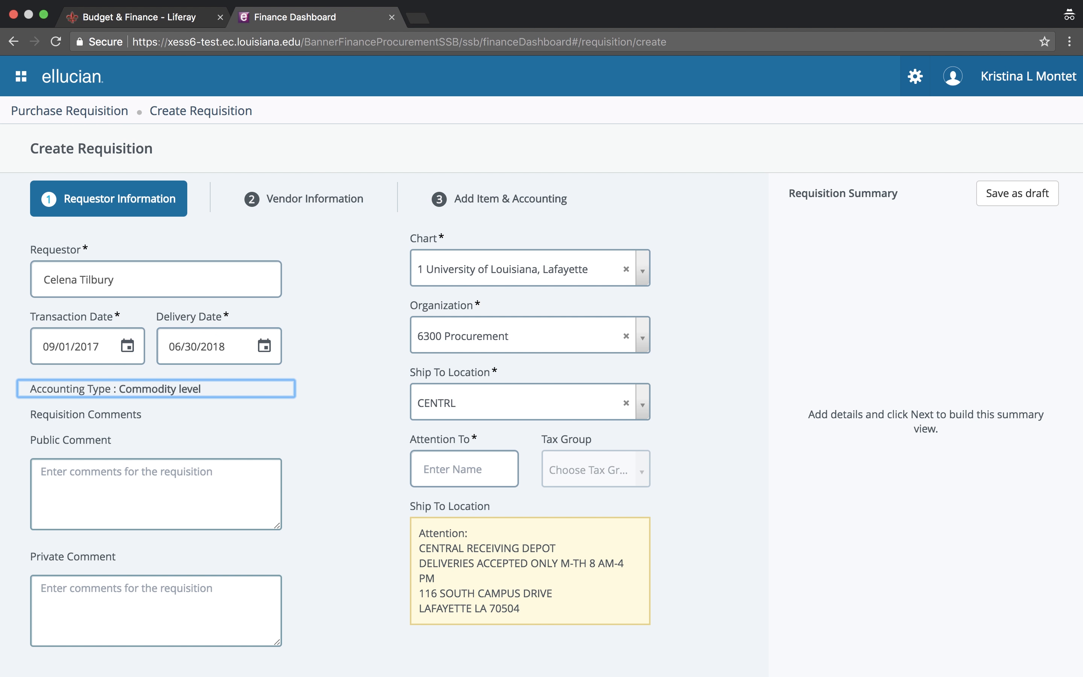
click(264, 346)
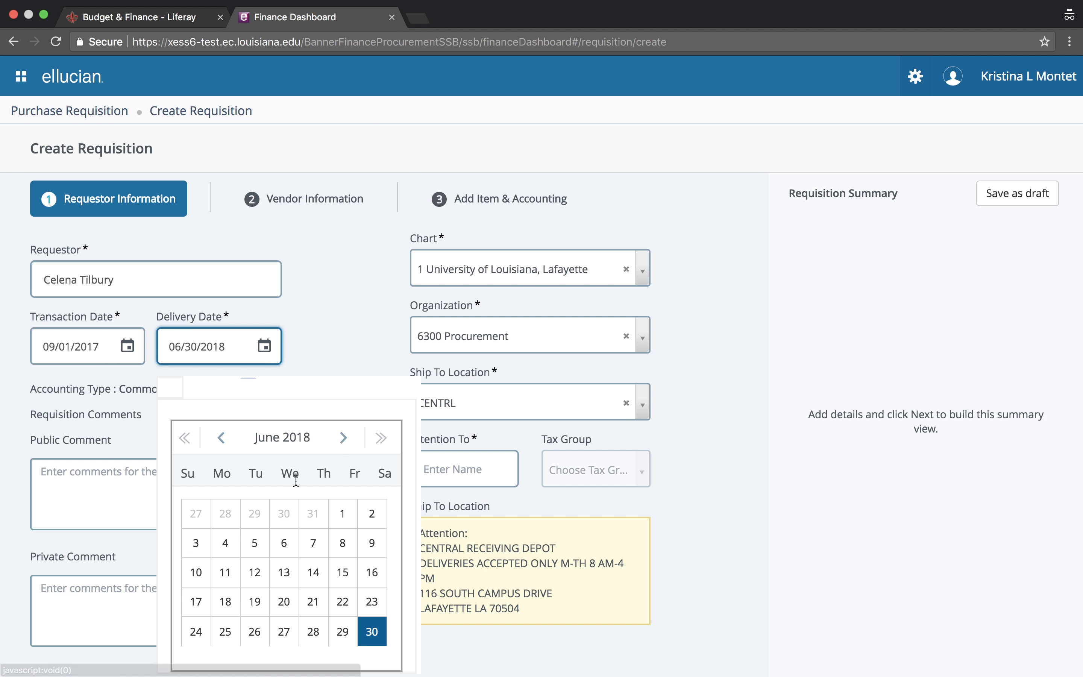
click(306, 351)
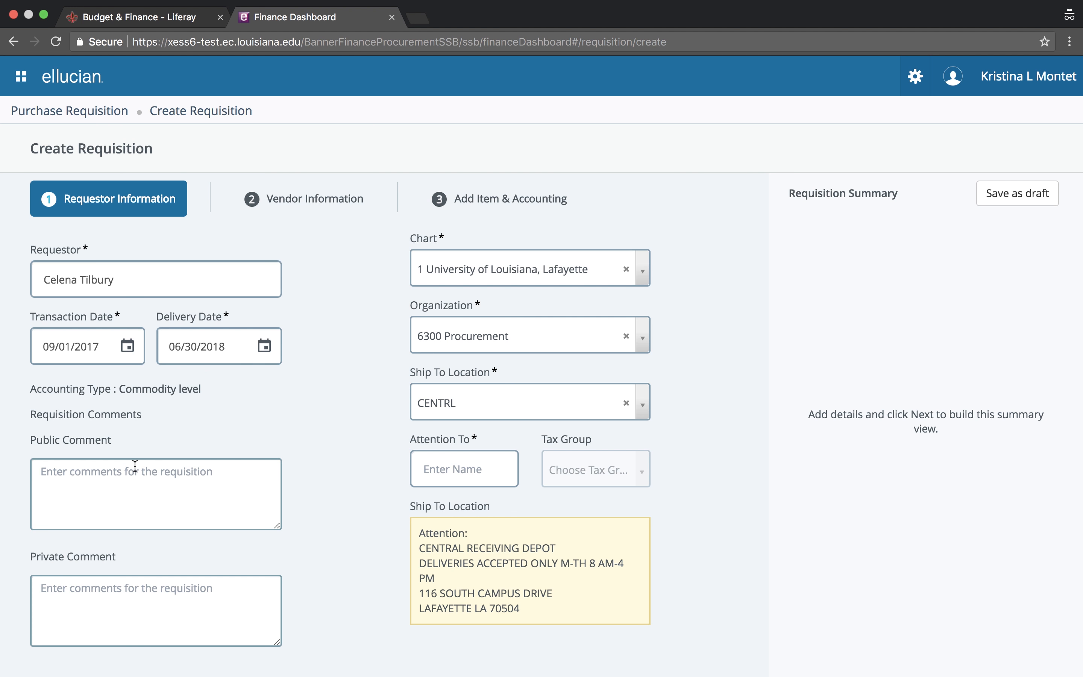
Write the public comment 'quote 1234' / 'State Contract 440001111' on two lines
click(124, 491)
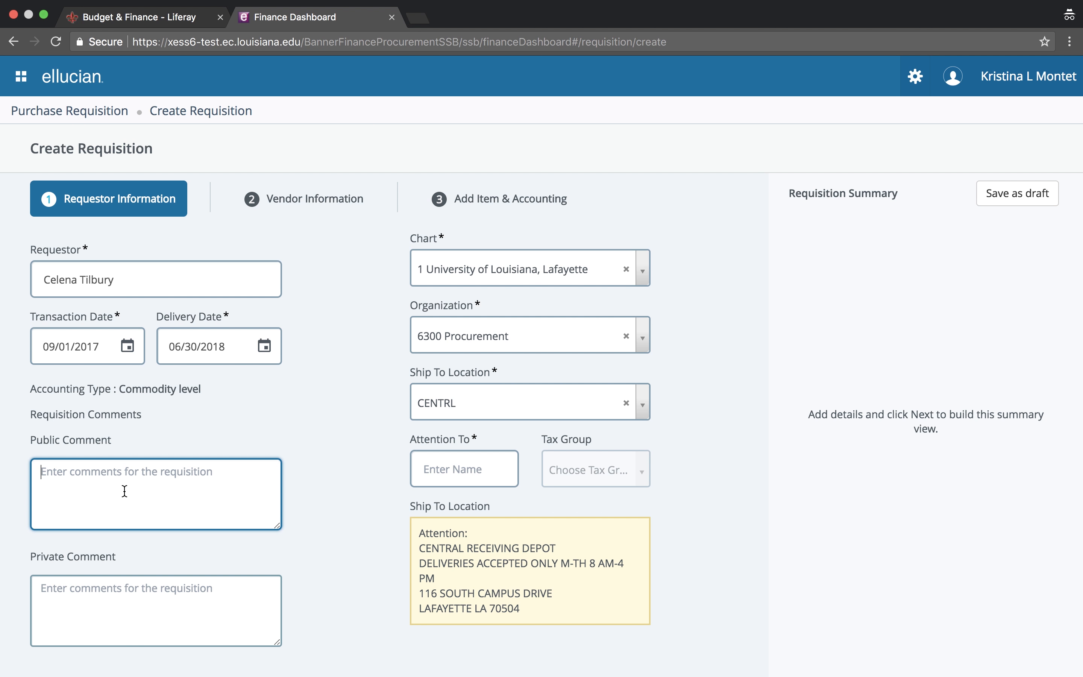
text(quo)
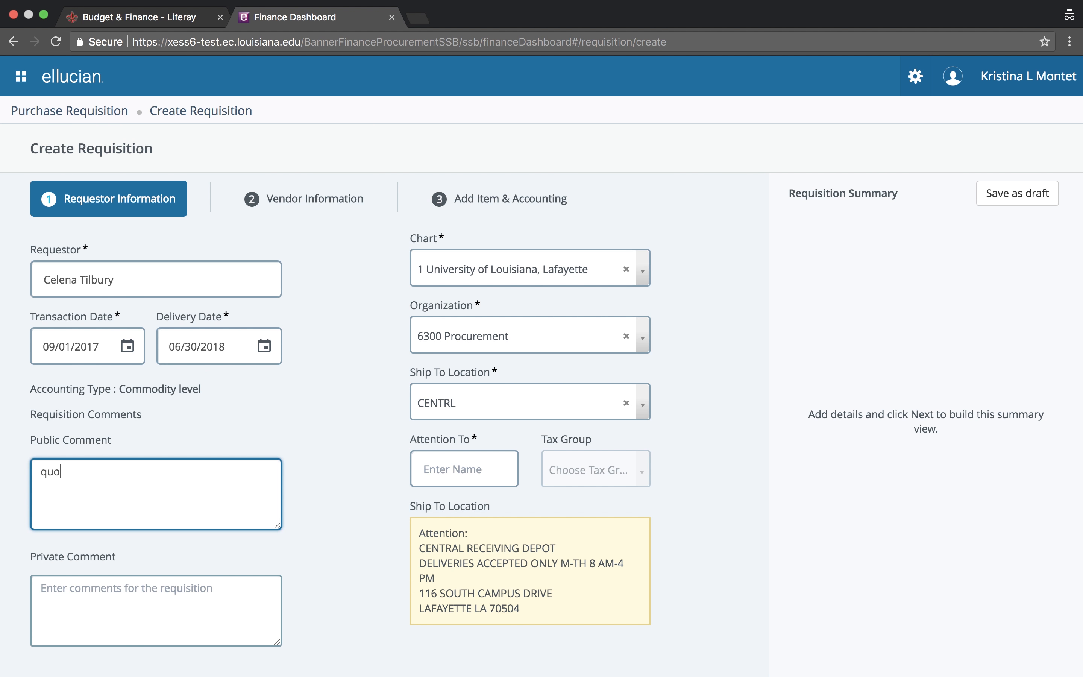
text(te 1234)
key(Return)
text(State Contract 440001111)
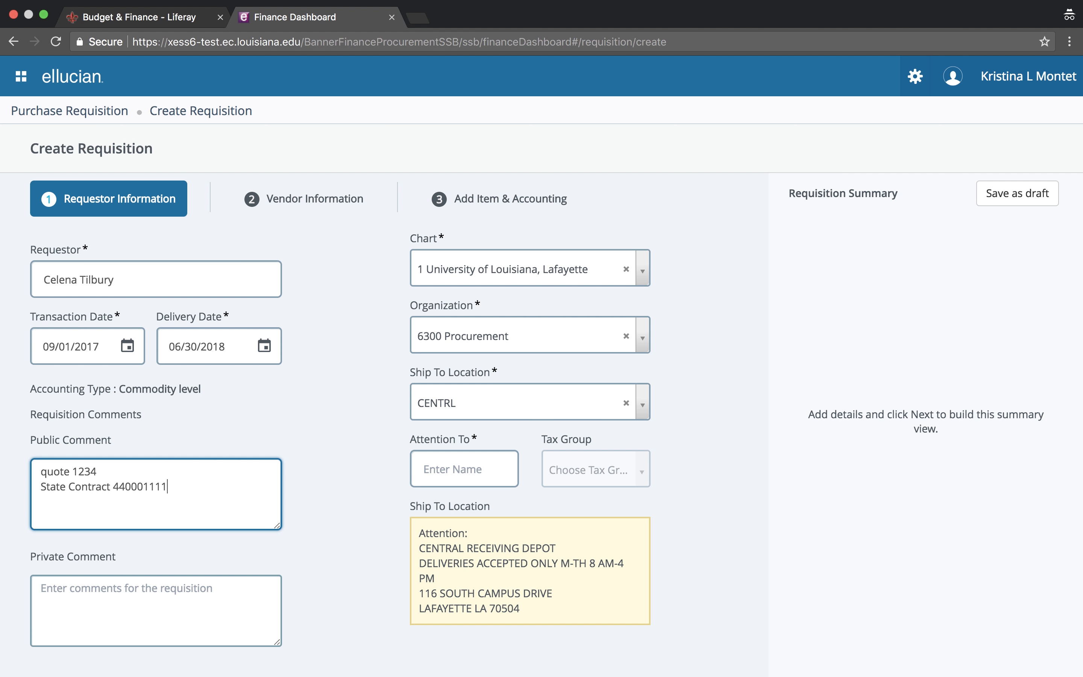
key(Return)
Write the private comment 'Bid specifications attached'
click(115, 614)
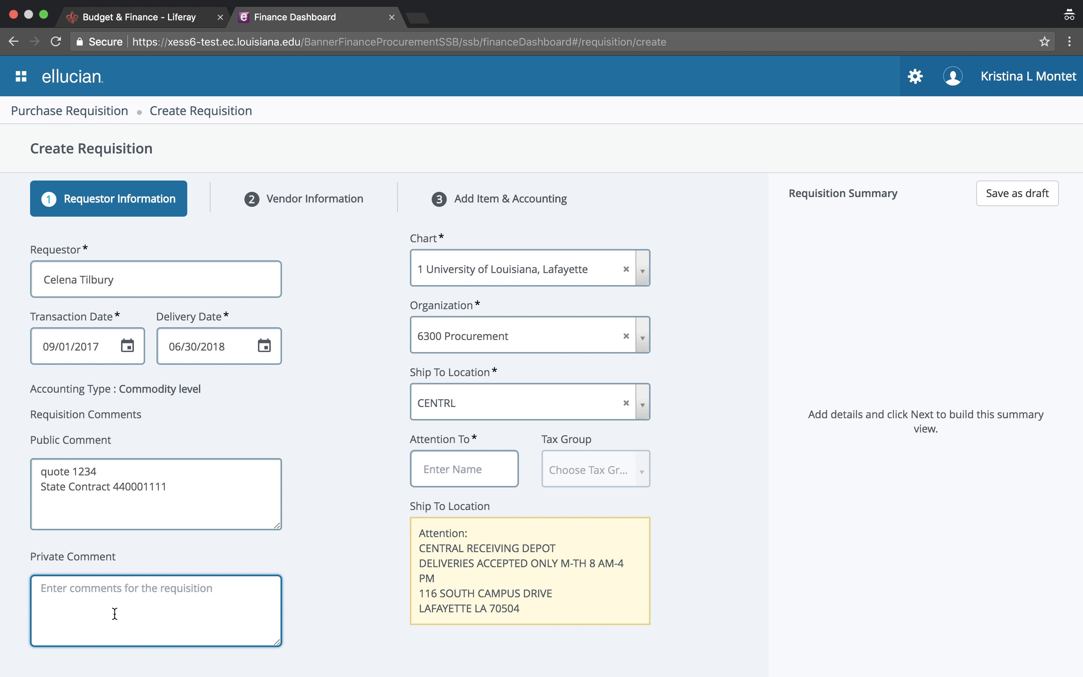
text(Bis s)
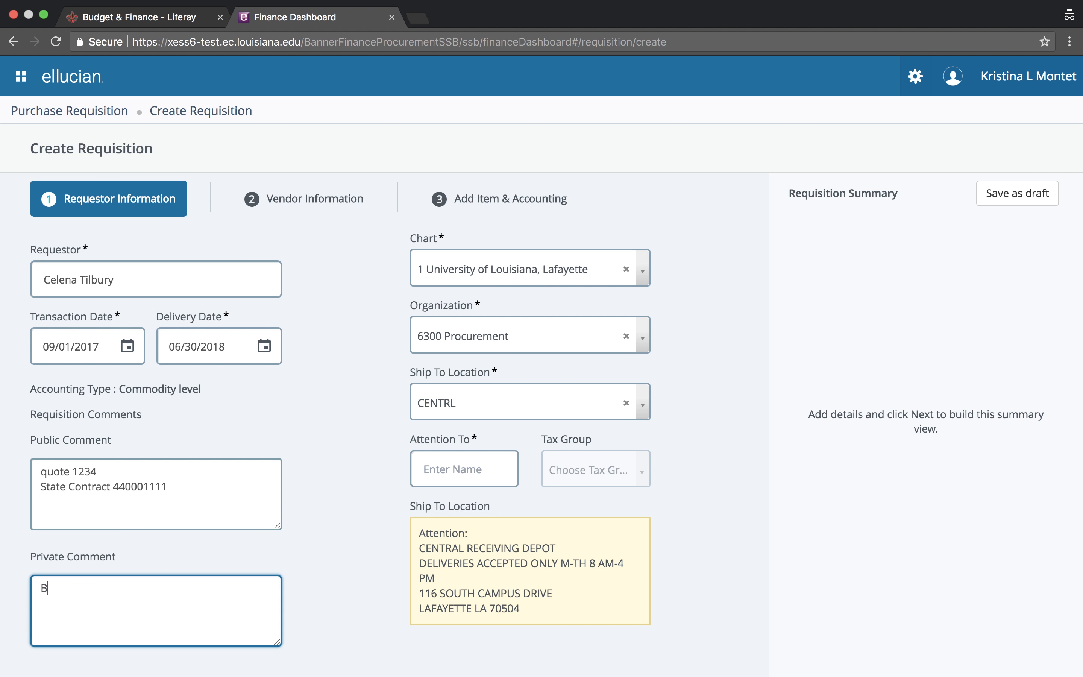
key(BackSpace)
key(BackSpace)
key(BackSpace)
text(d specifications atta)
key(BackSpace)
text(tached)
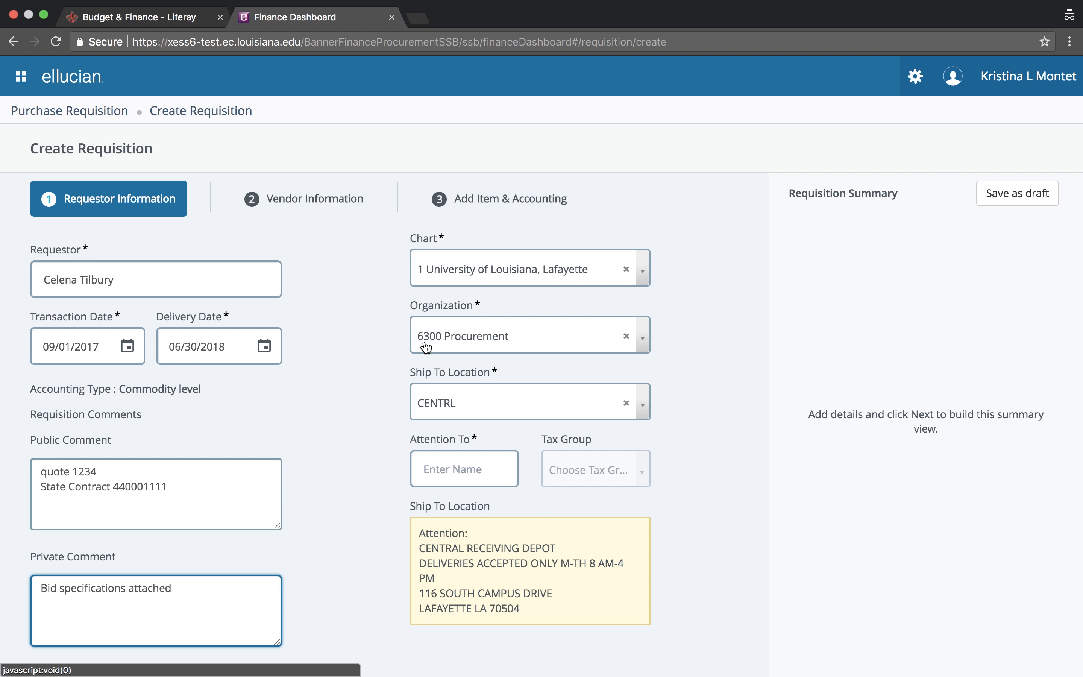
Change the ship-to location to INSTRU
click(488, 411)
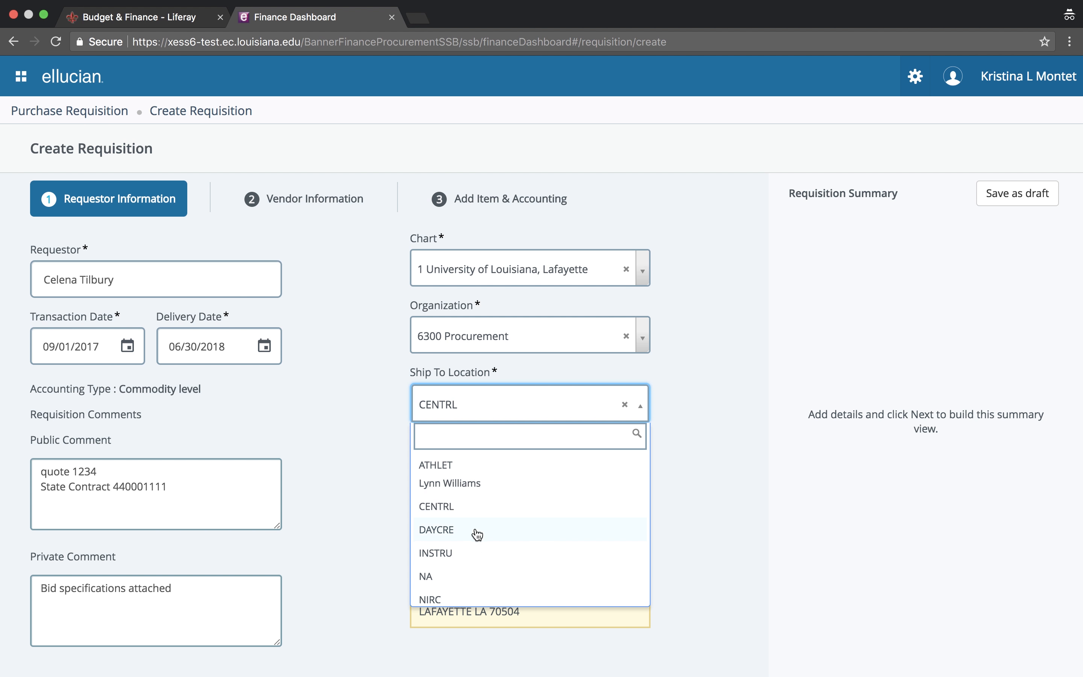
scroll(458, 593, down, 1)
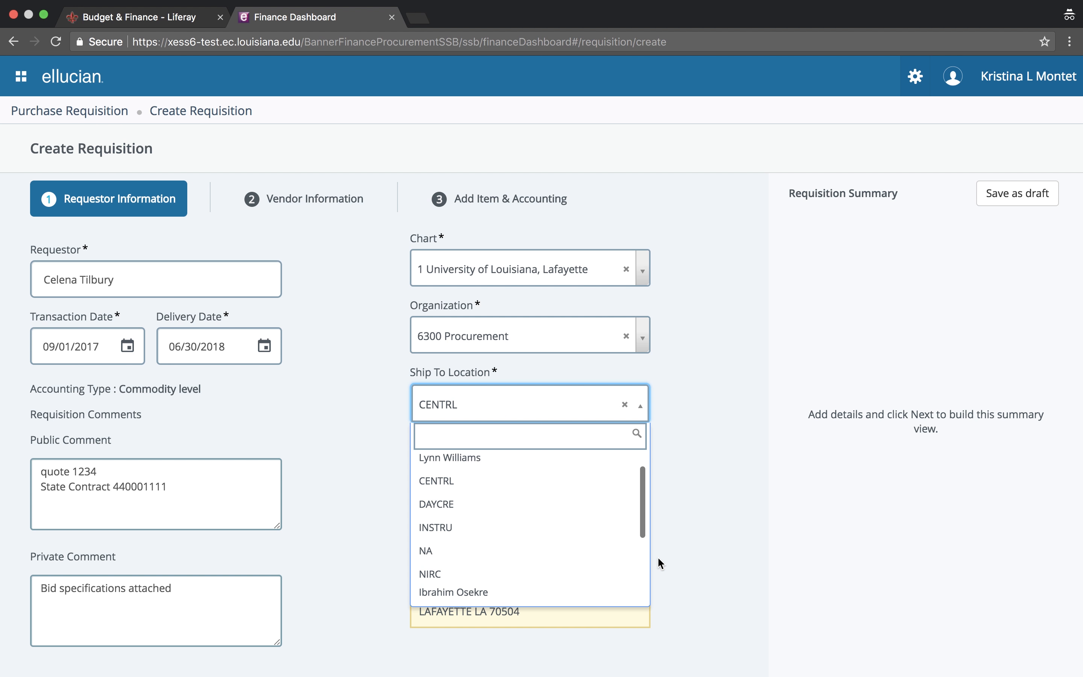
click(482, 532)
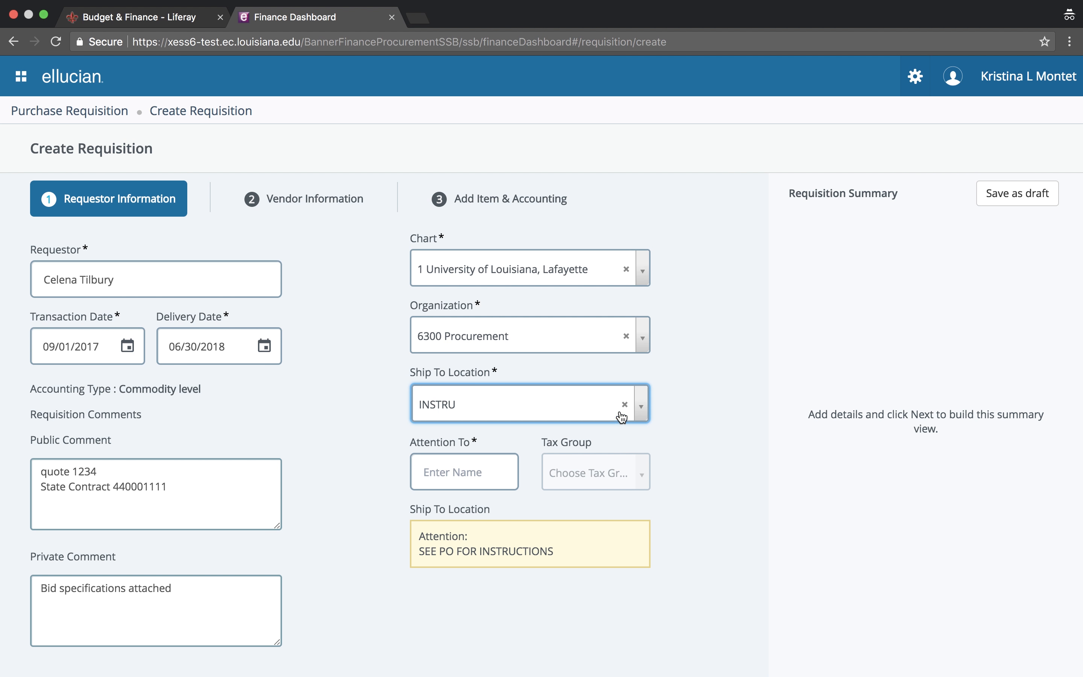
click(526, 407)
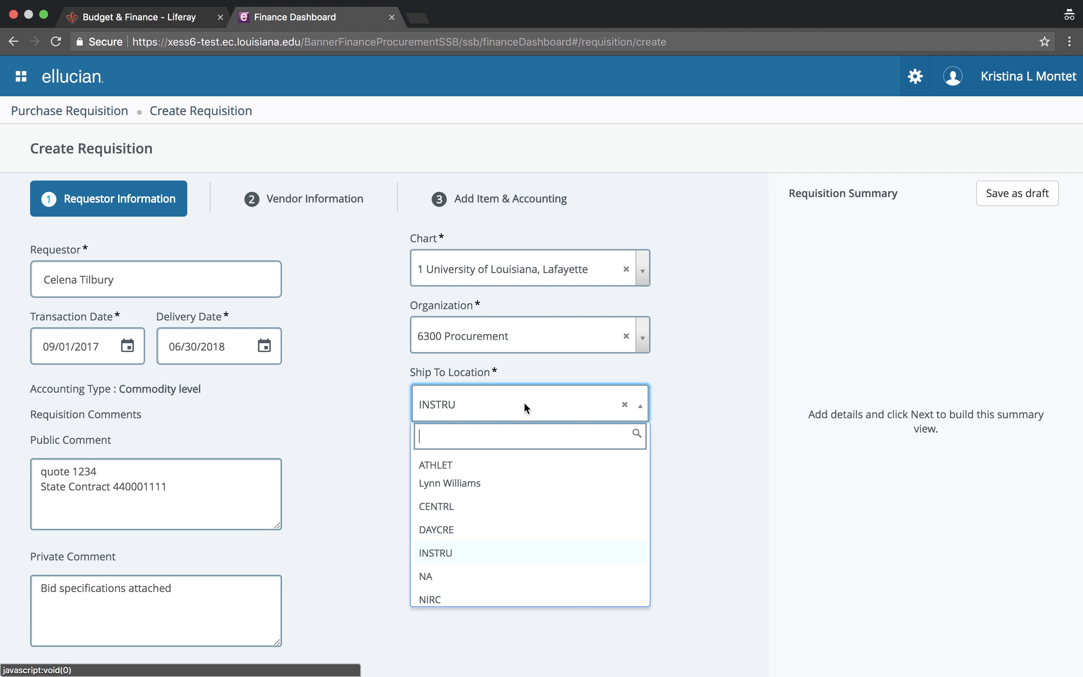
click(526, 408)
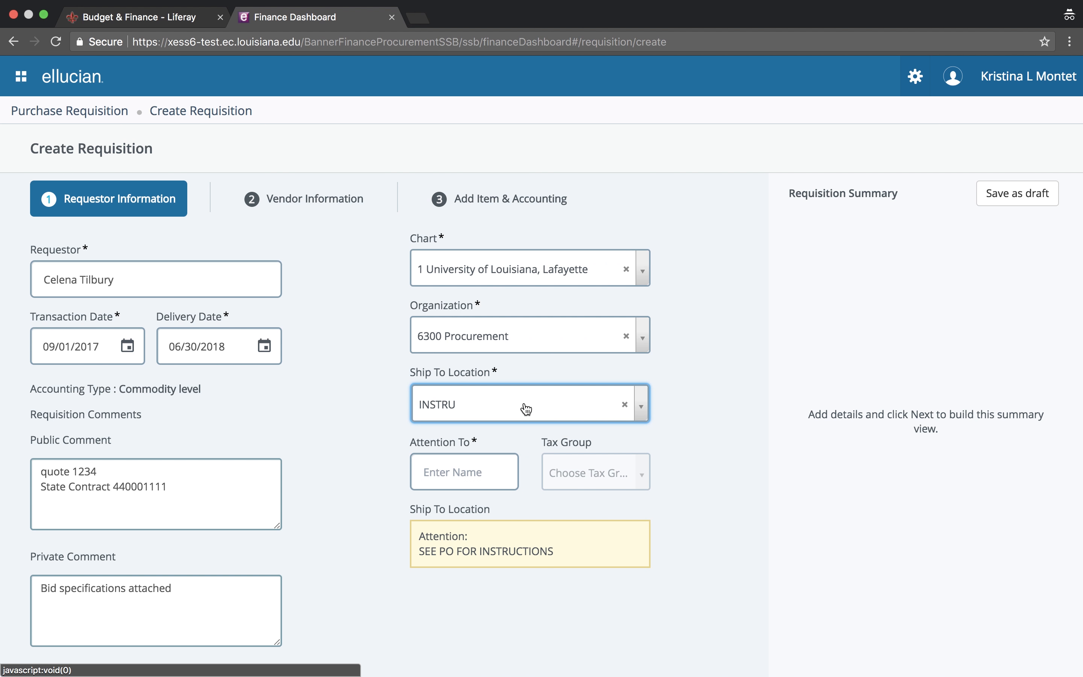
Set Attention To 'Purchasing Martin Hall Rm 123'
click(471, 470)
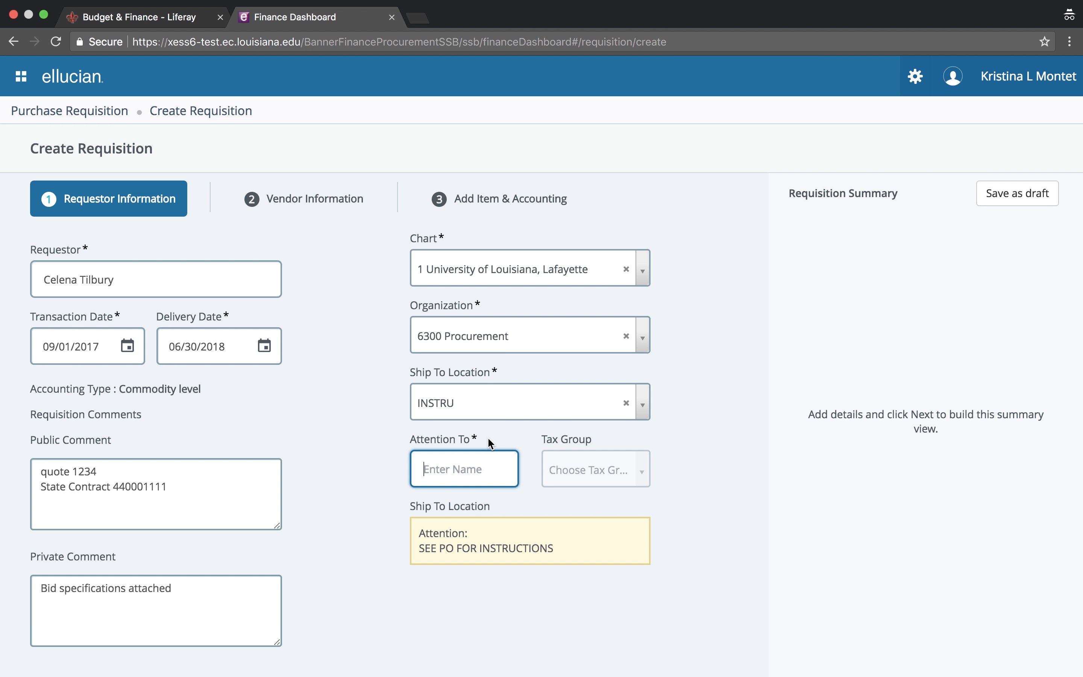
text(Purchasing )
text(Rod)
key(BackSpace)
key(BackSpace)
key(BackSpace)
text(Martin)
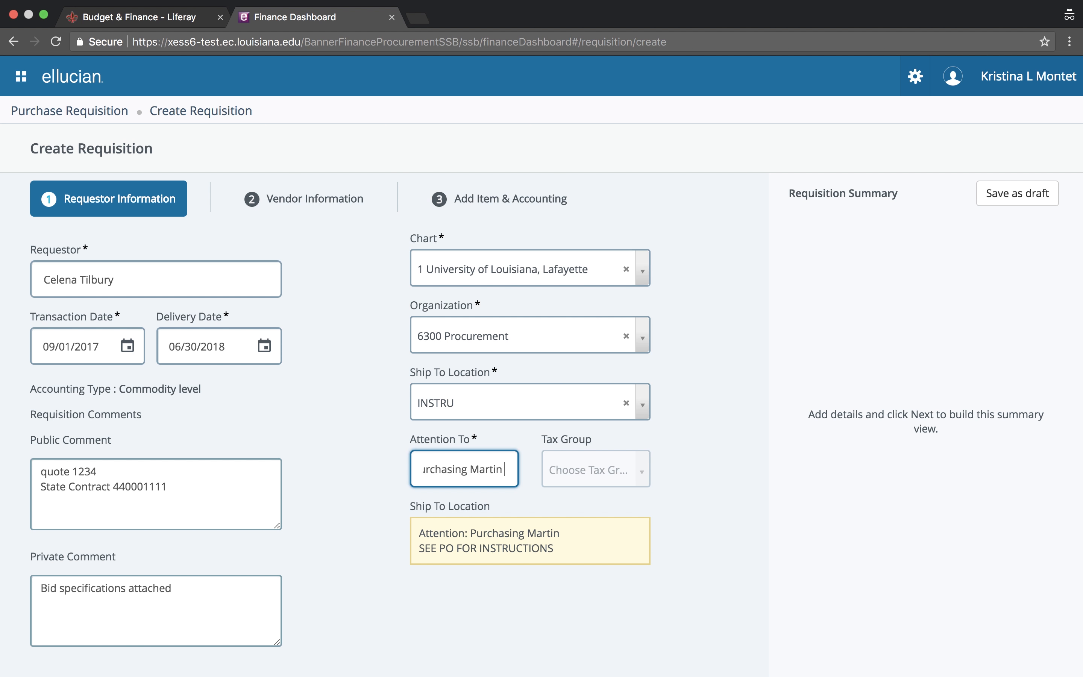
text( Hall)
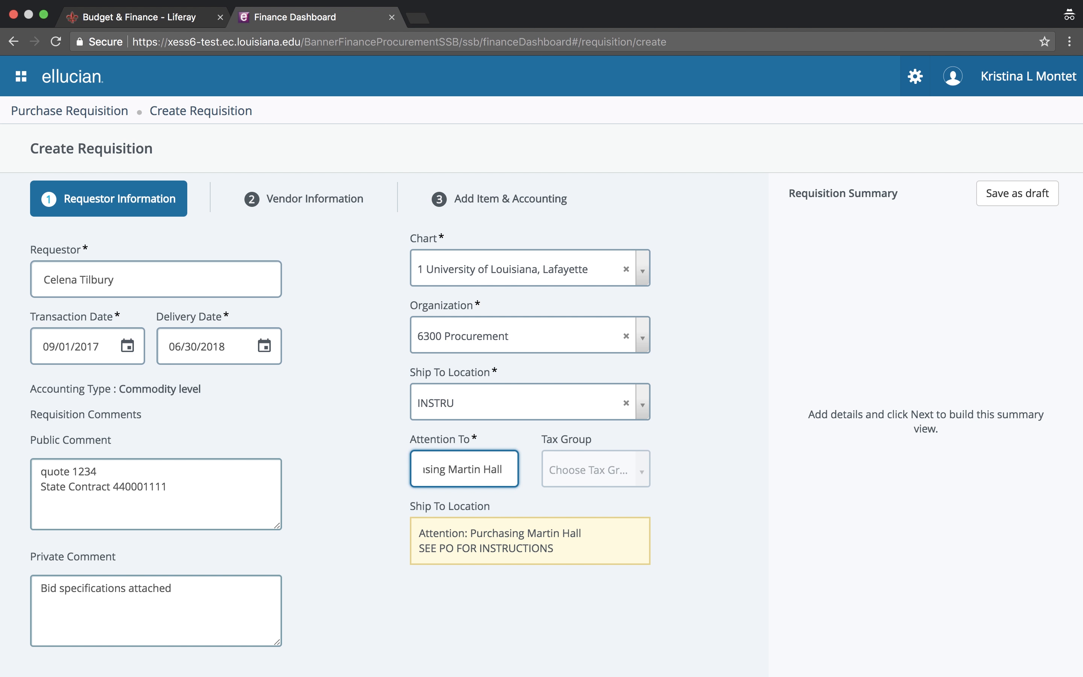
text( Rm 123)
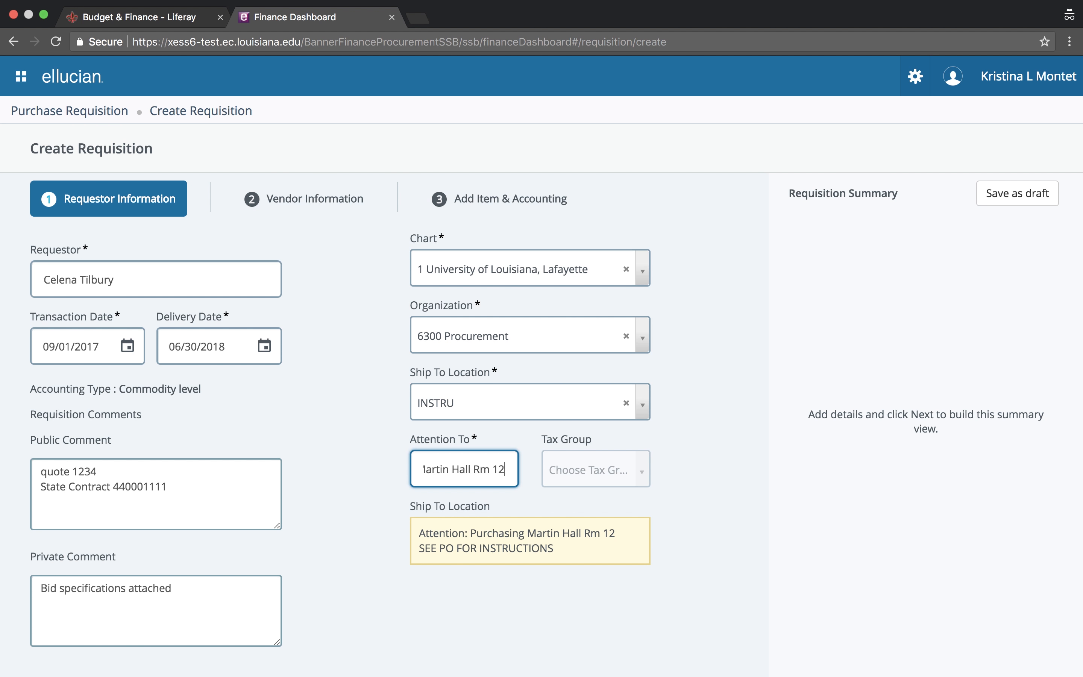
click(732, 543)
scroll(732, 543, down, 2)
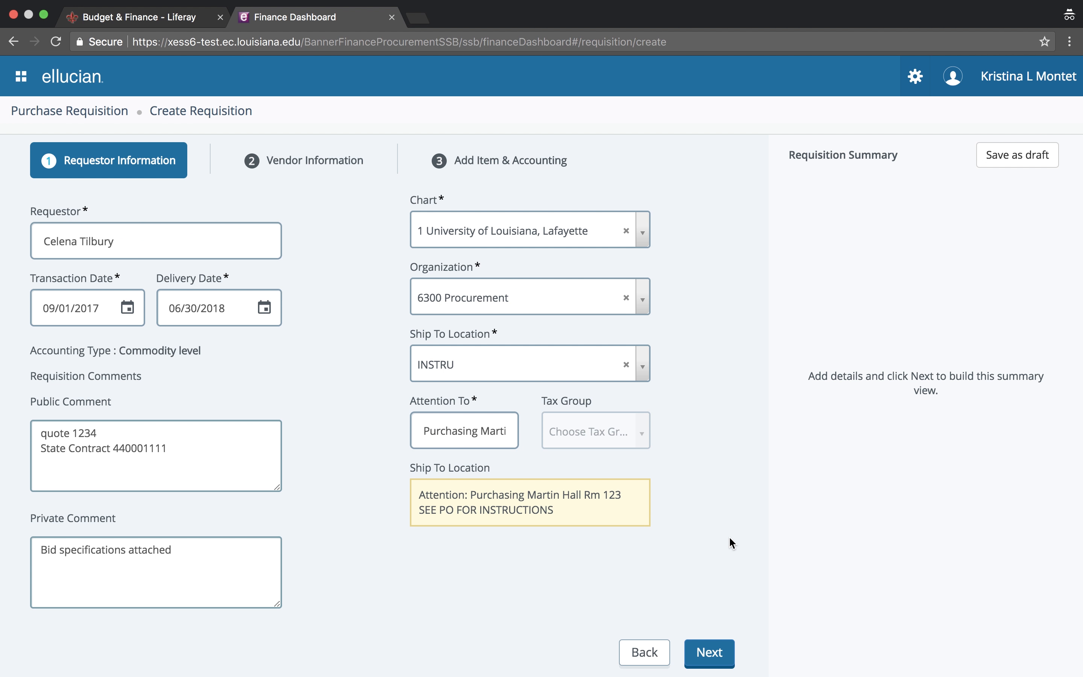
Choose vendor Dell Marketing LP (Philadelphia PO Box) and continue to Add Item & Accounting
click(712, 654)
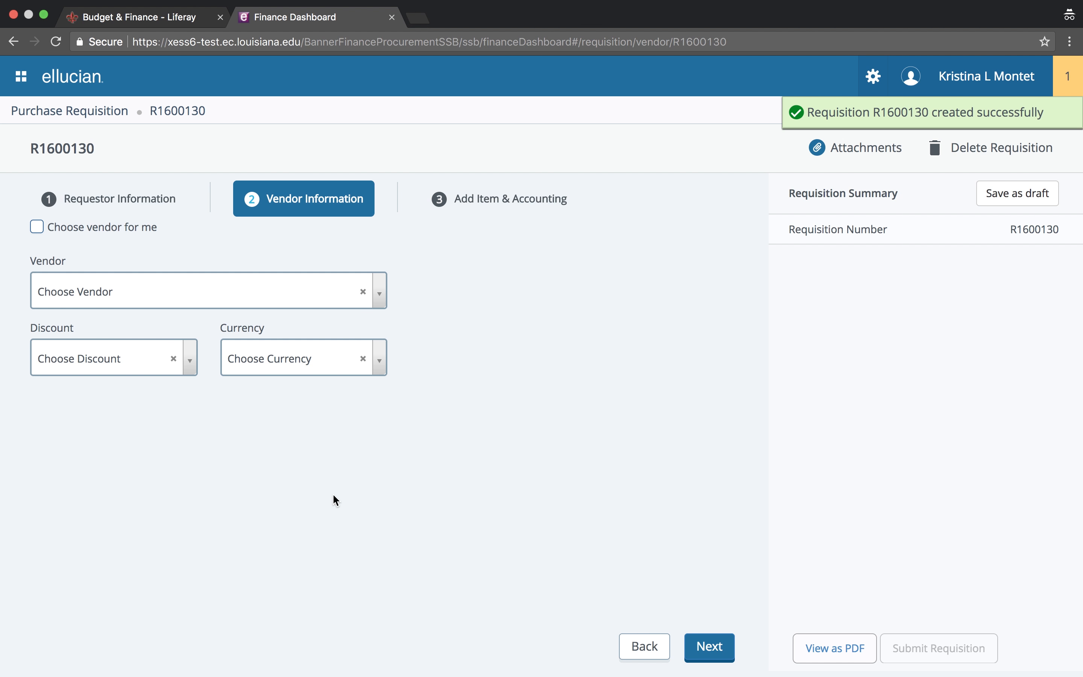
click(134, 293)
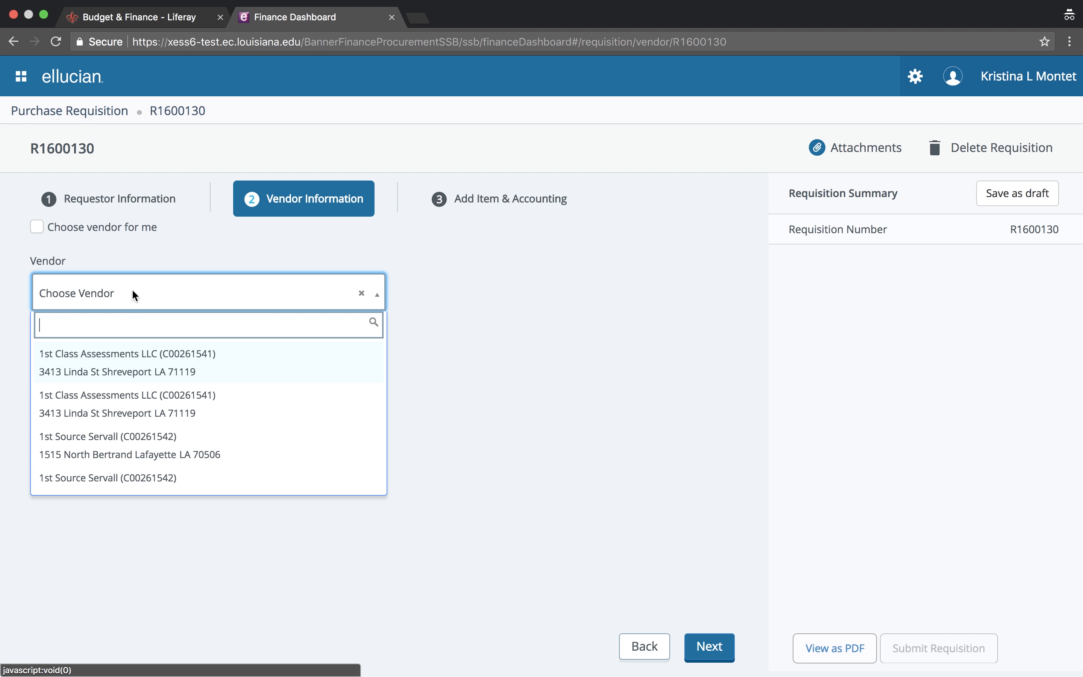
text(Dell mark)
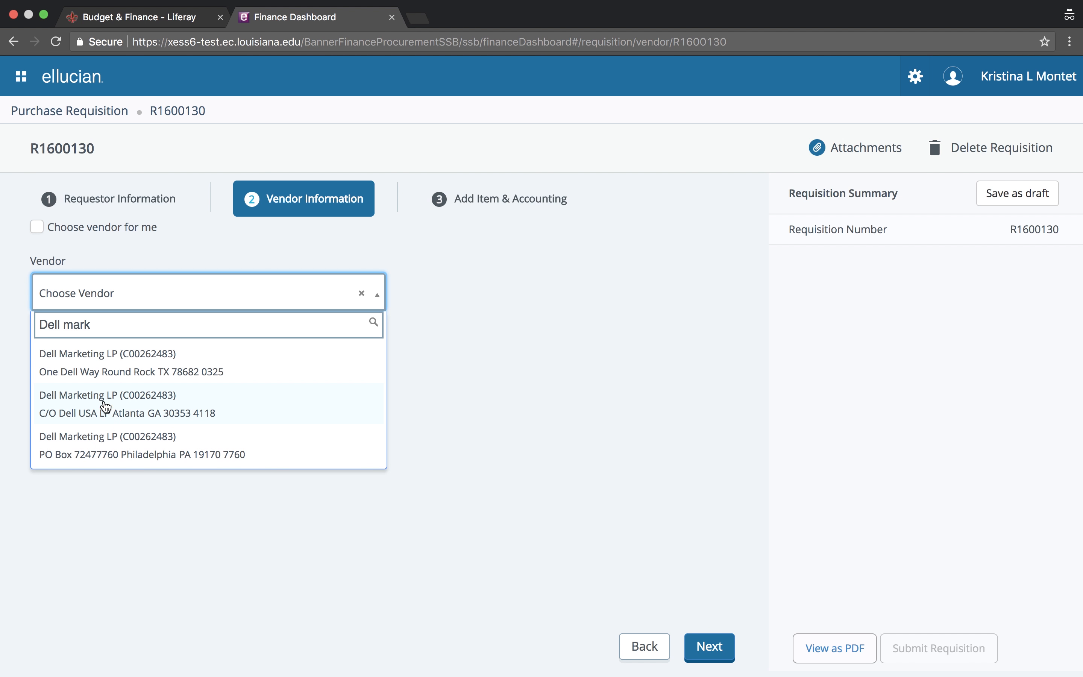
click(121, 449)
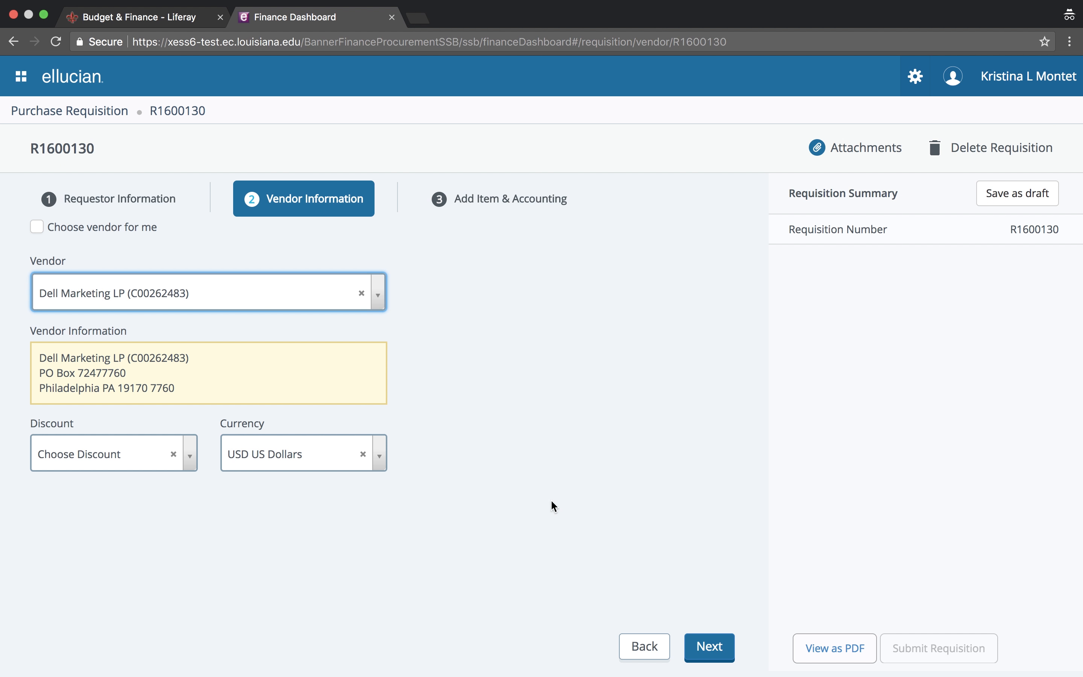
click(709, 649)
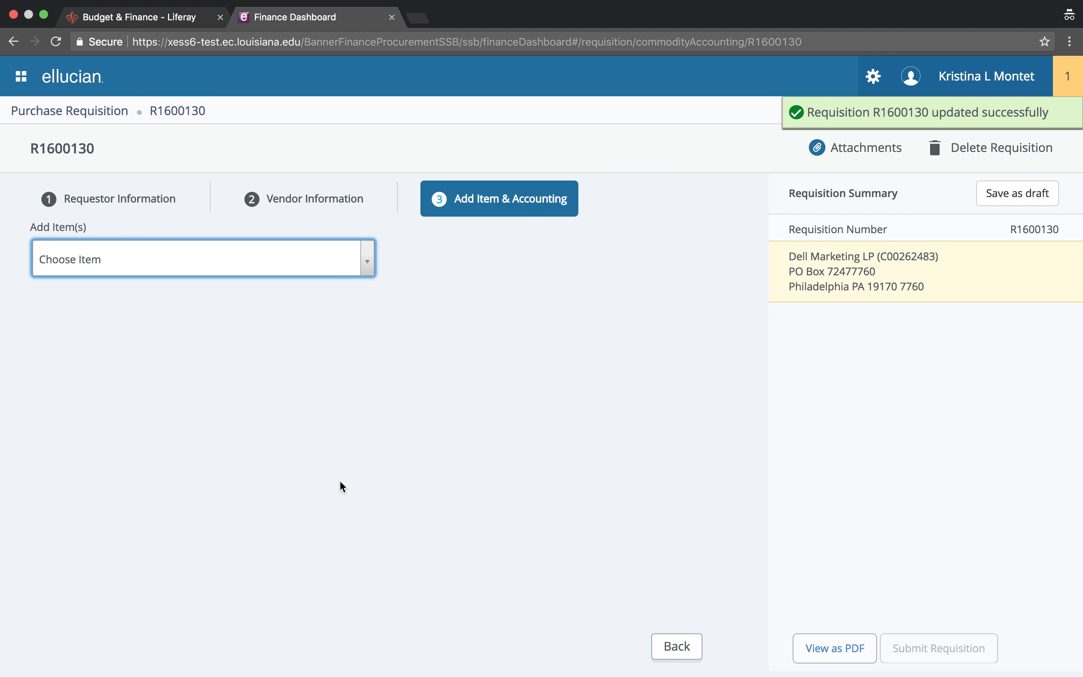
Add 'Software, Microsoft Windows 10' as a new item with unit of measure EACH (EA)
click(132, 264)
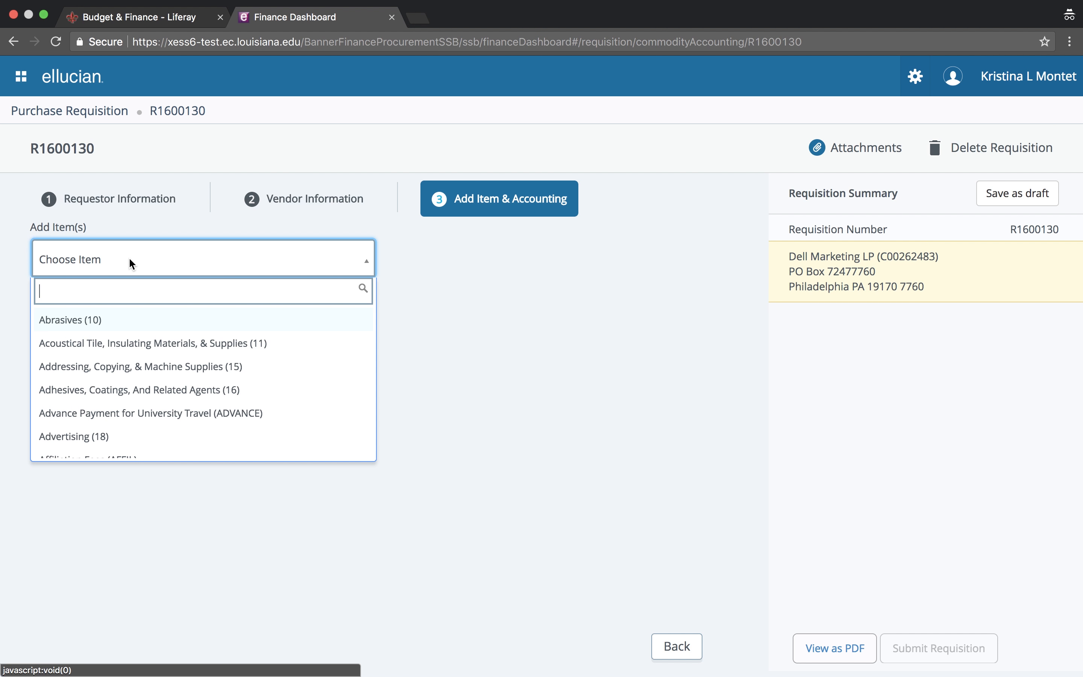
text(Soft)
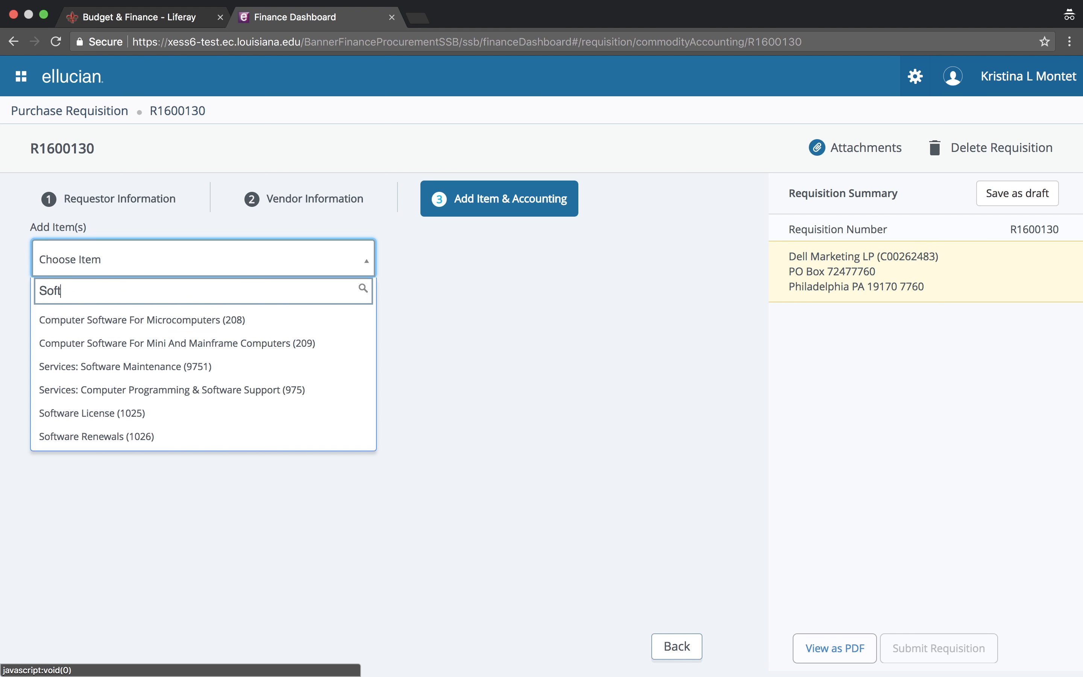
text(ware, )
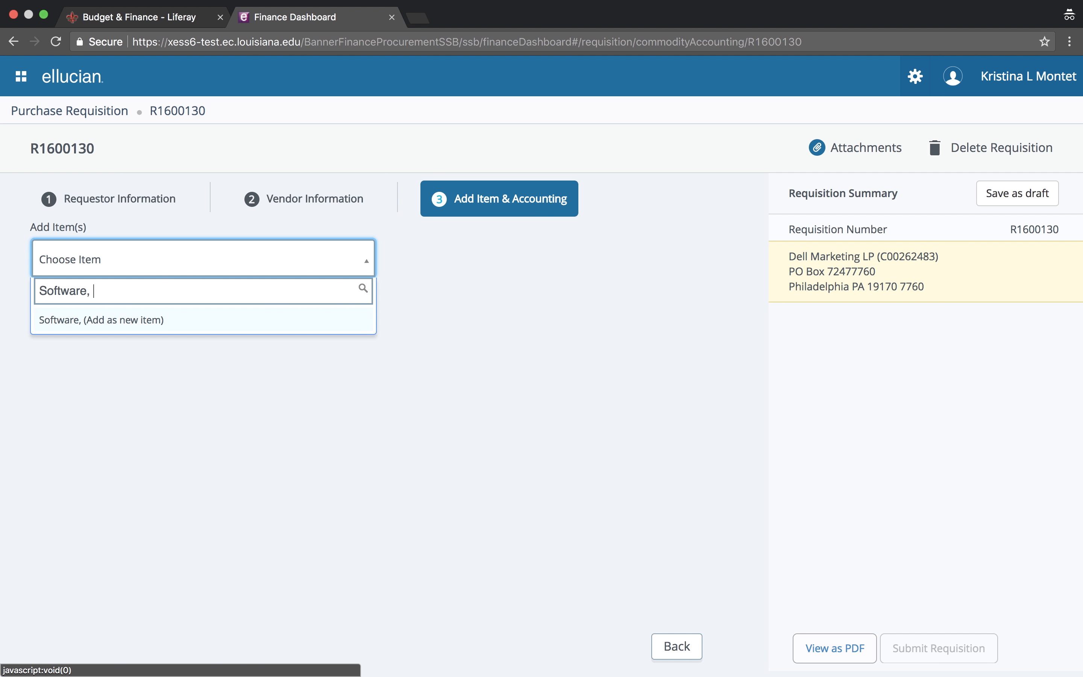
text(Mic)
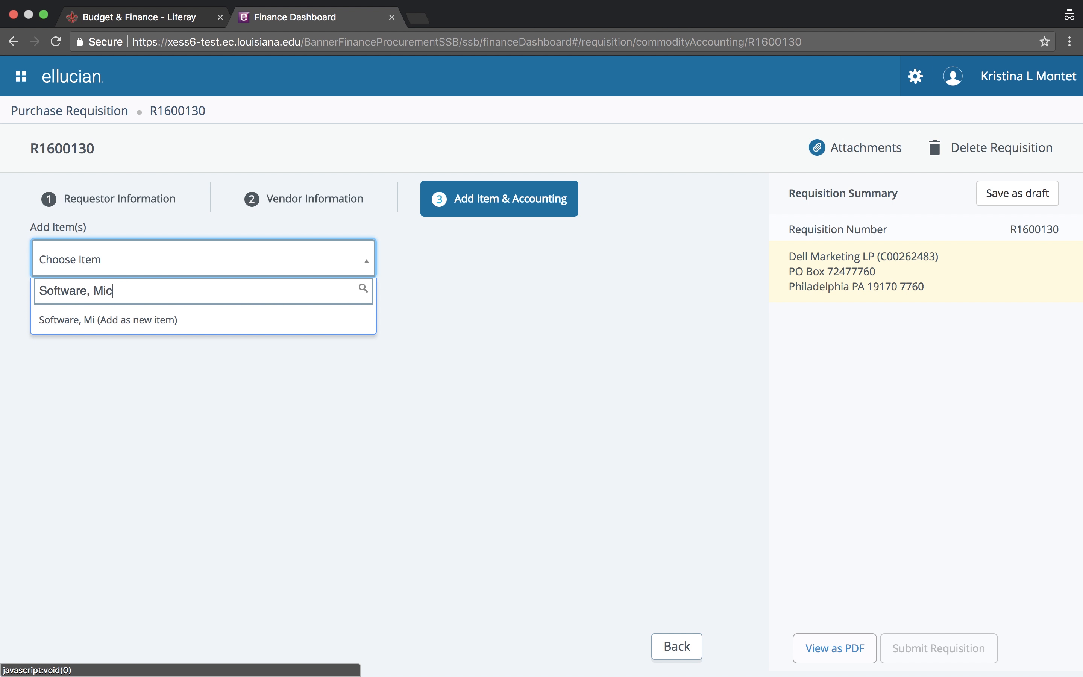
text(rosoft Win)
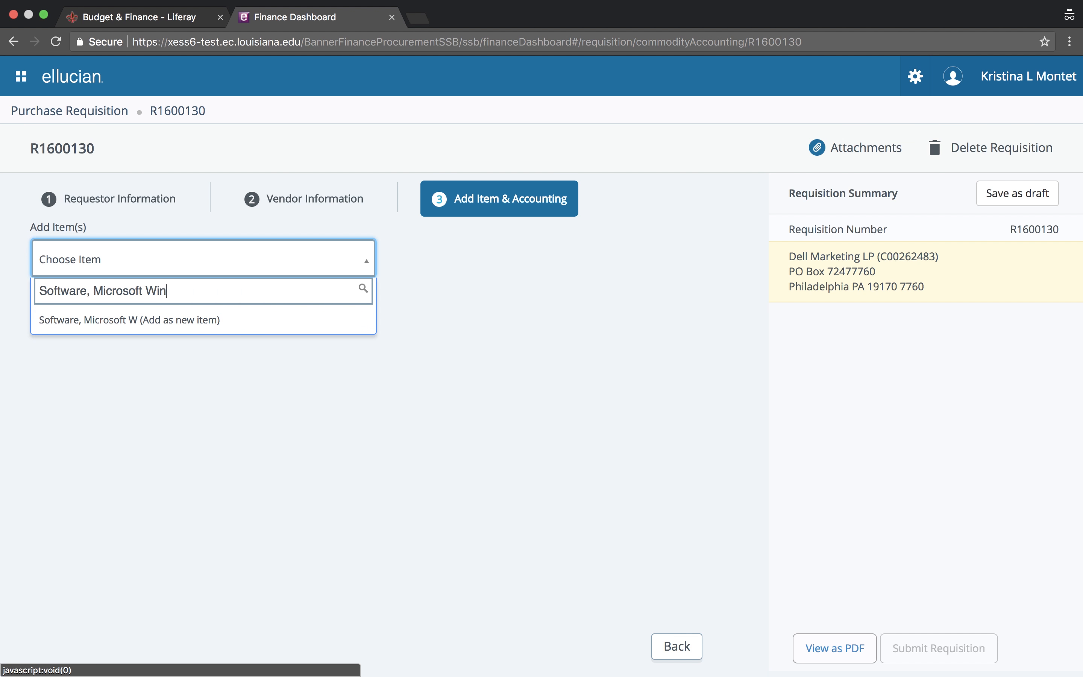
text(dows 10)
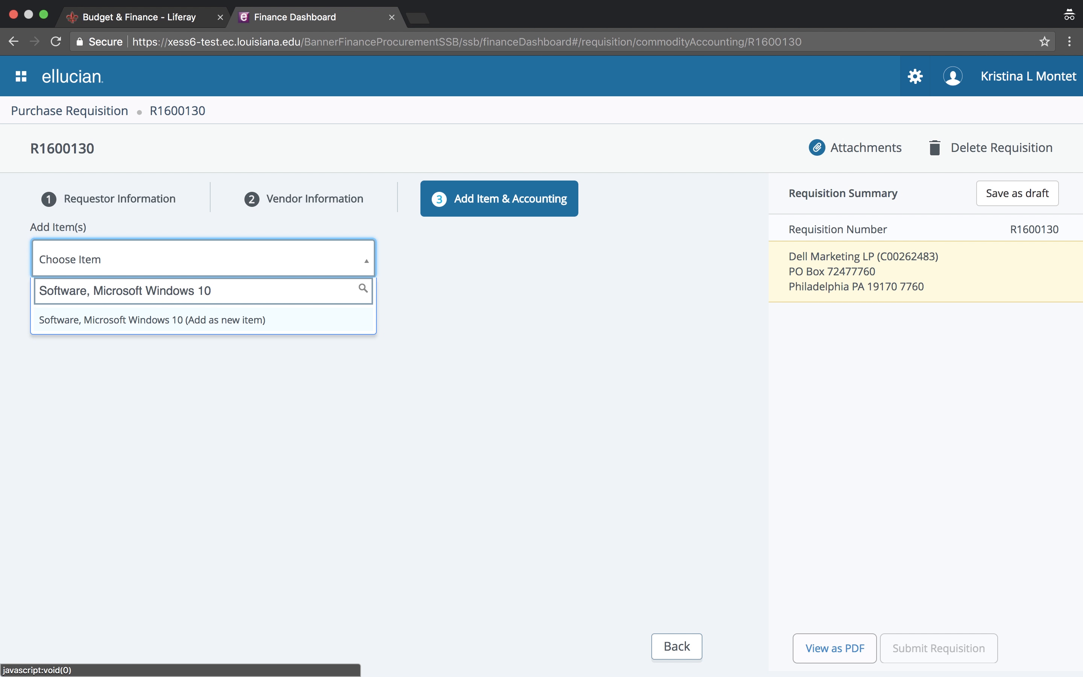
click(160, 321)
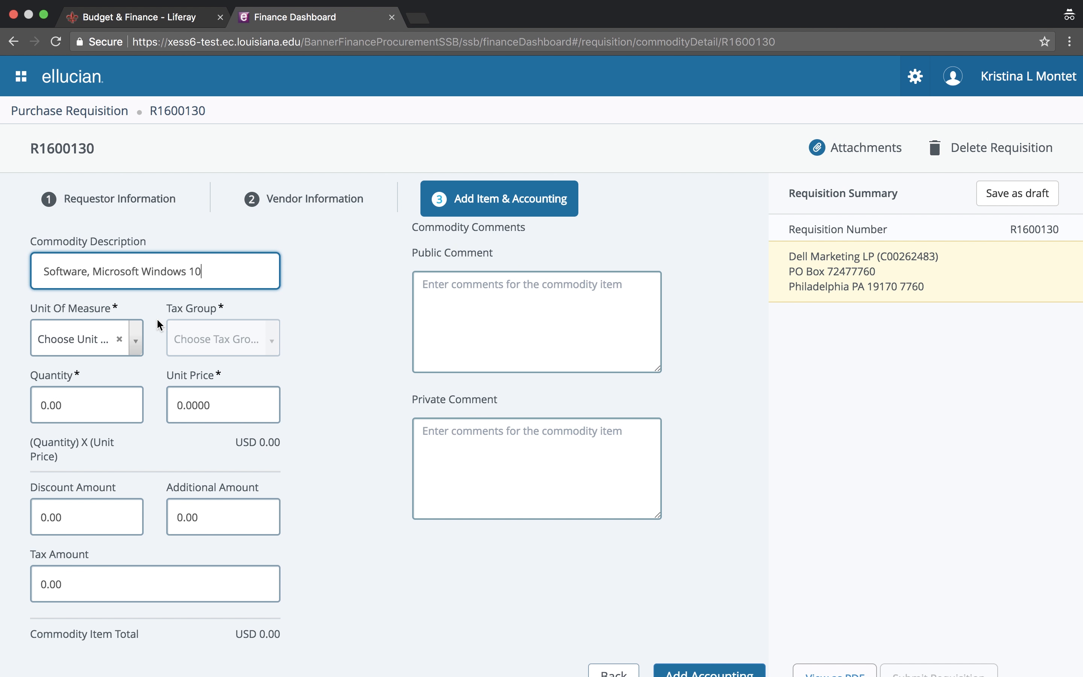
click(99, 344)
text(ea)
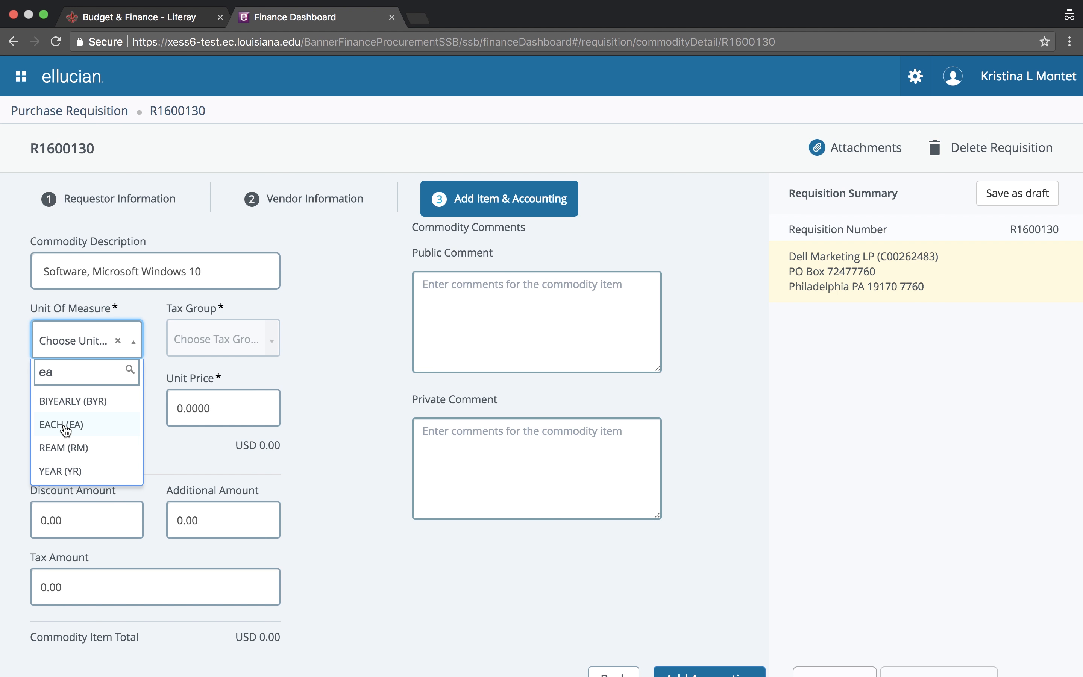
click(66, 428)
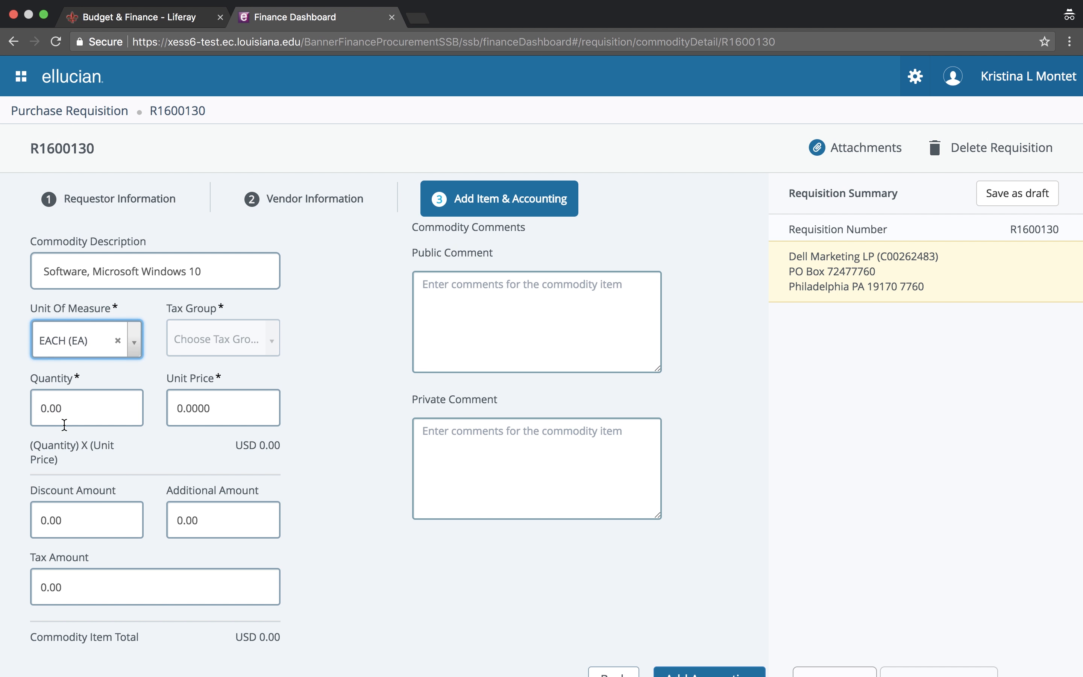
click(134, 341)
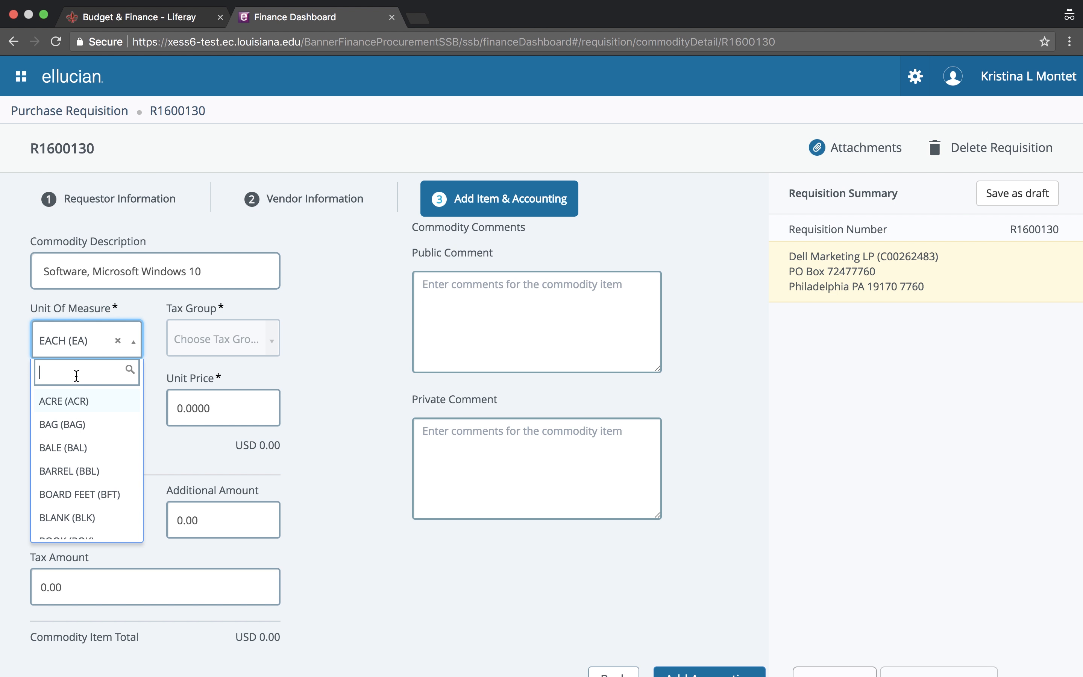
click(79, 353)
Enter quantity 10 at unit price 34, totalling USD 340.00
key(Tab)
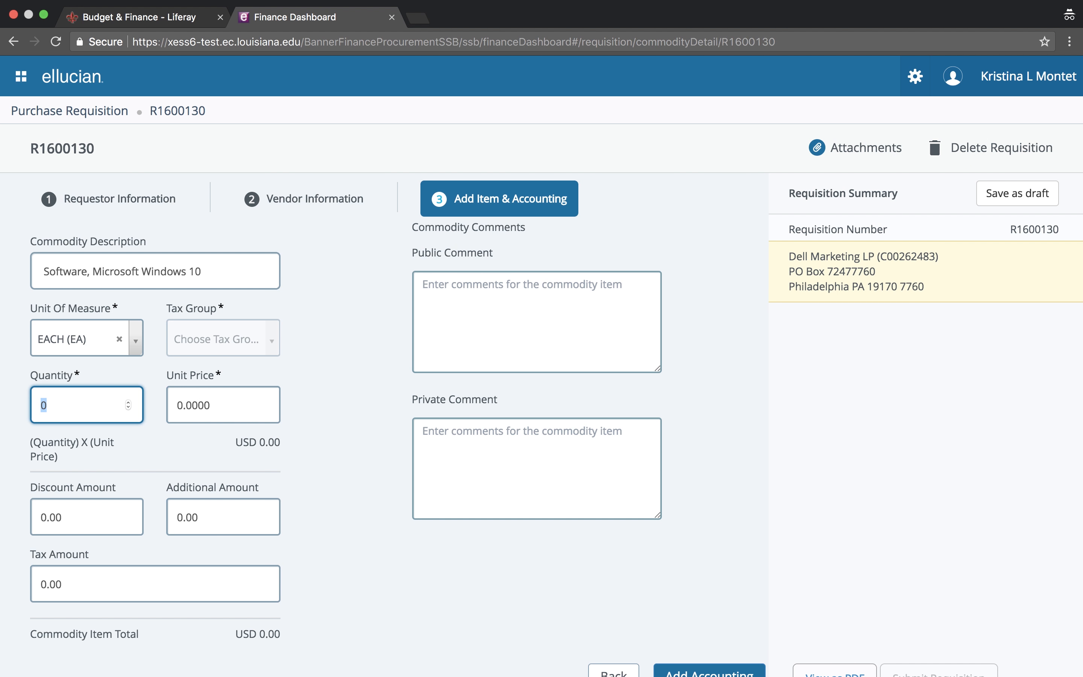
text(10)
key(Tab)
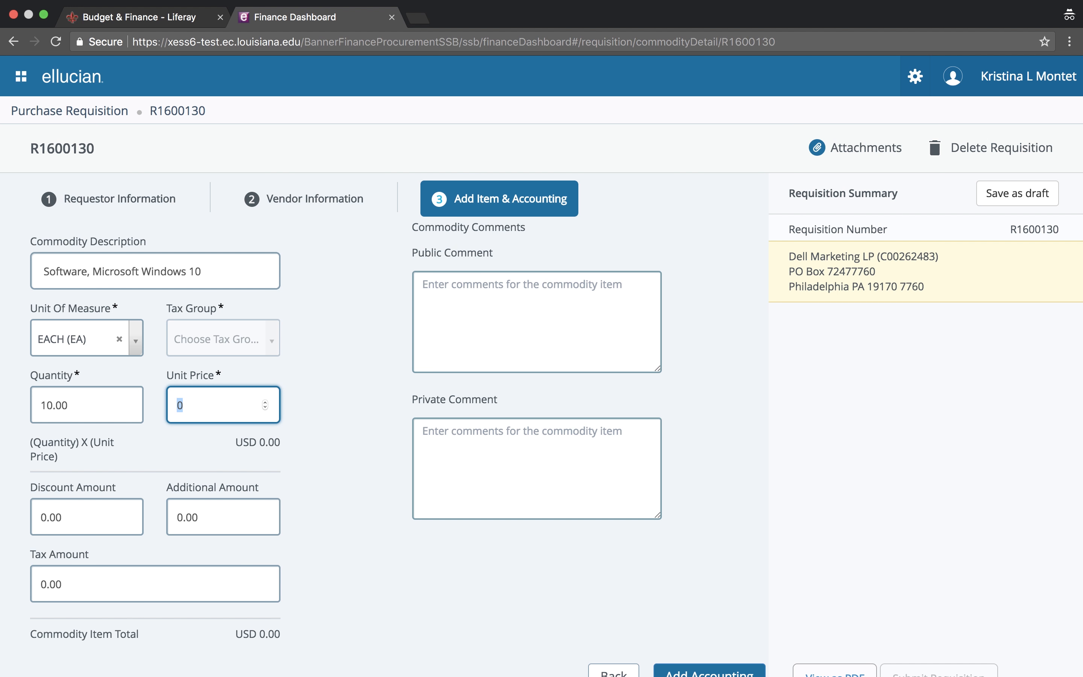
text(34)
key(Tab)
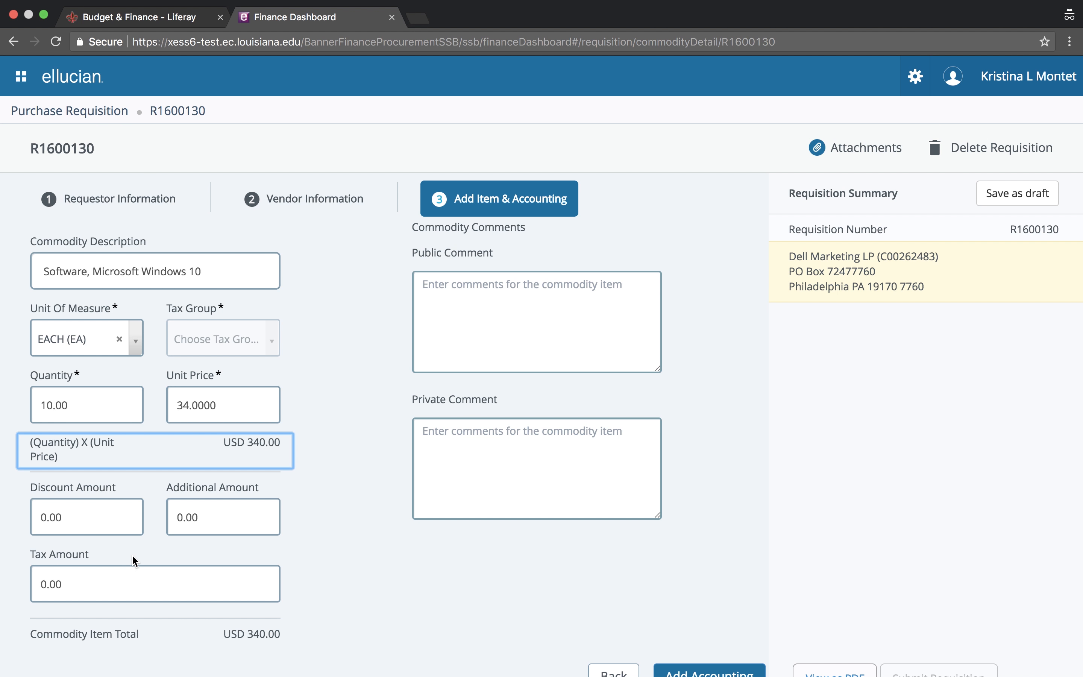
Add the item comment 'Item No 1234' / 'Windows 10, Version 1' and save it for accounting
click(454, 345)
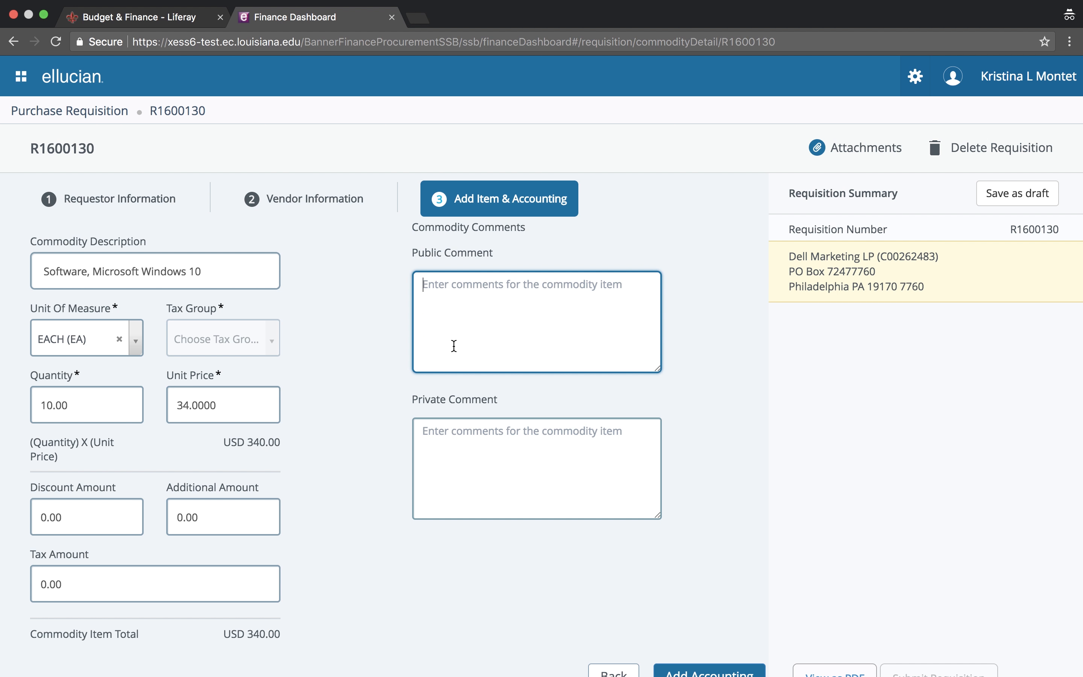
text(I)
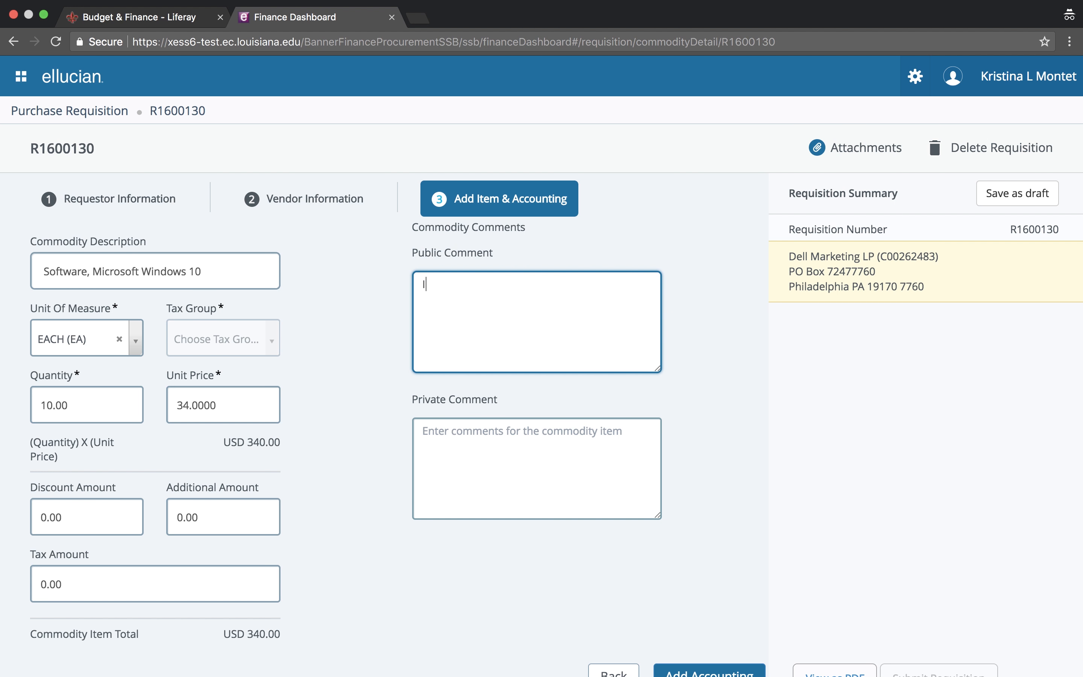
text(tem No 1234)
key(Return)
text(Windows 10)
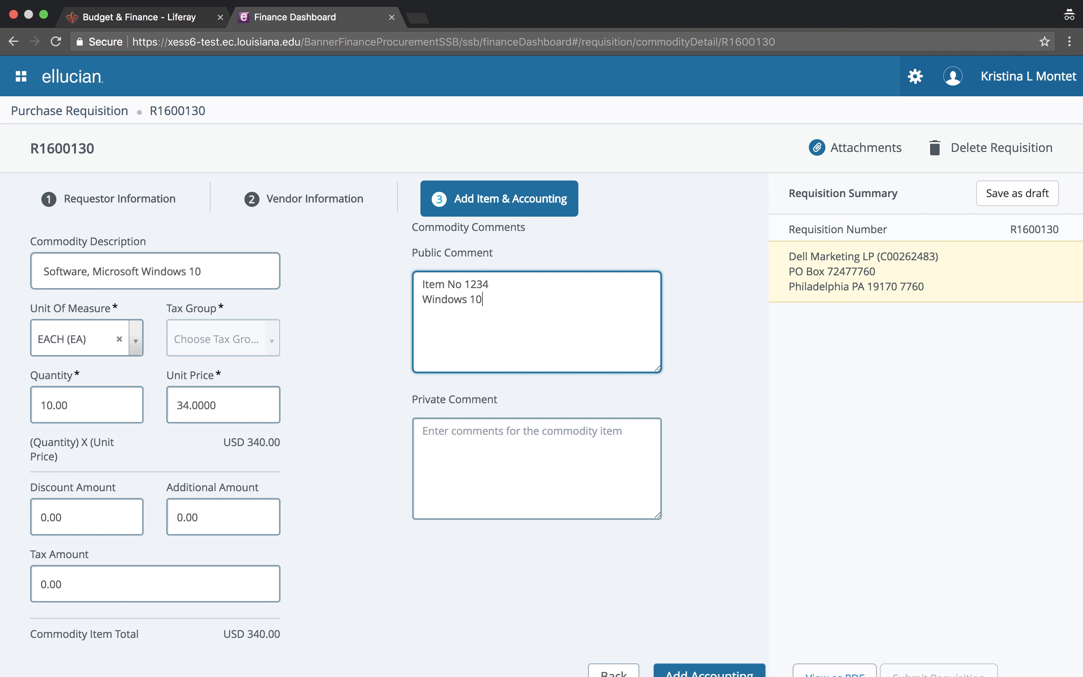
text(, Version 1)
scroll(725, 519, down, 1)
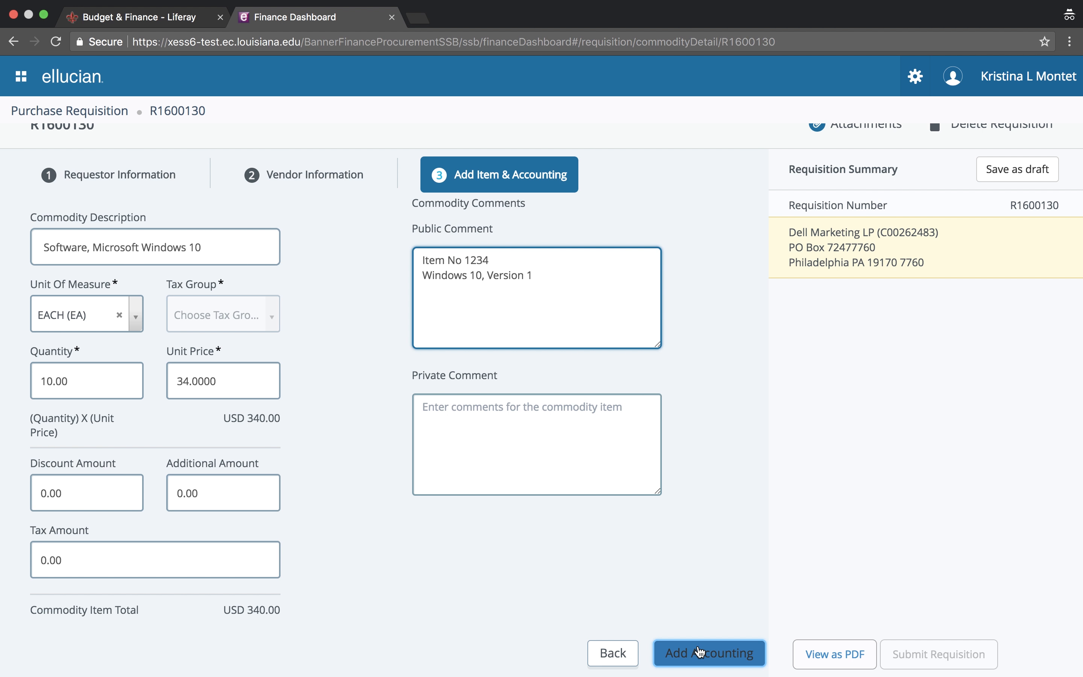
click(701, 652)
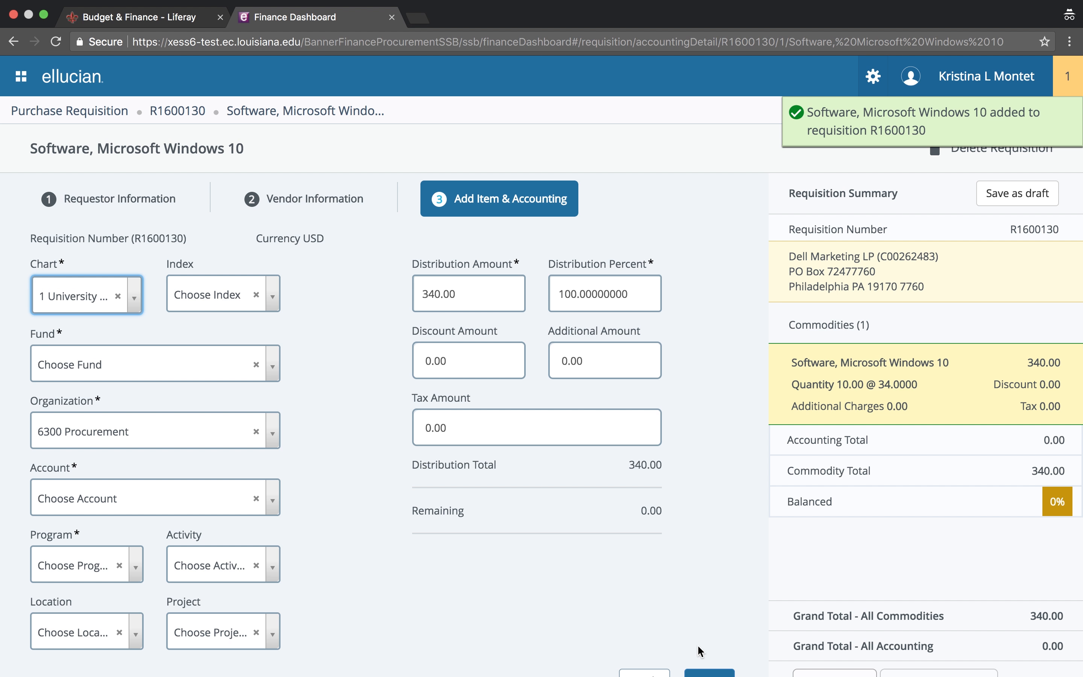
Search the accounting indexes and select 230103 Procurement
scroll(701, 651, down, 1)
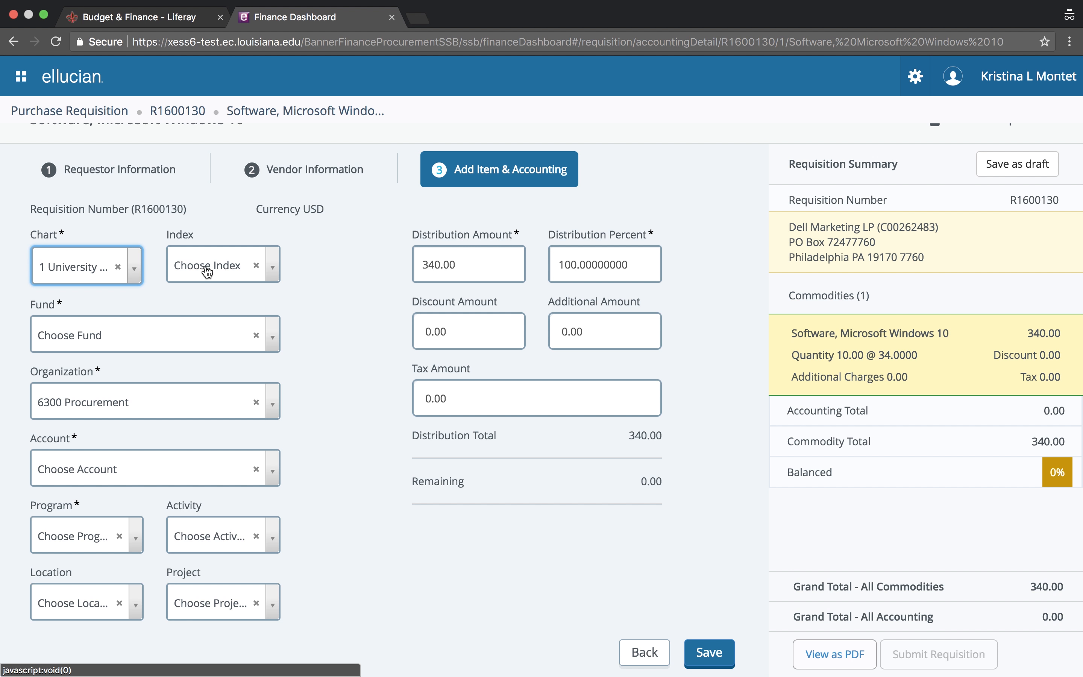
click(230, 264)
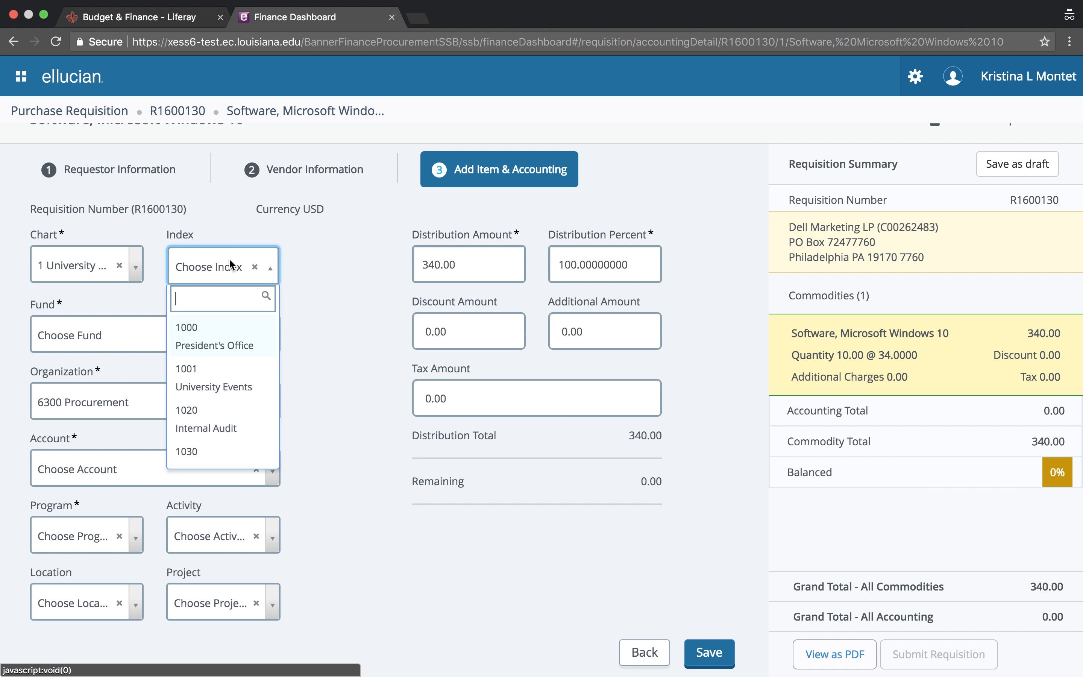
text(1118)
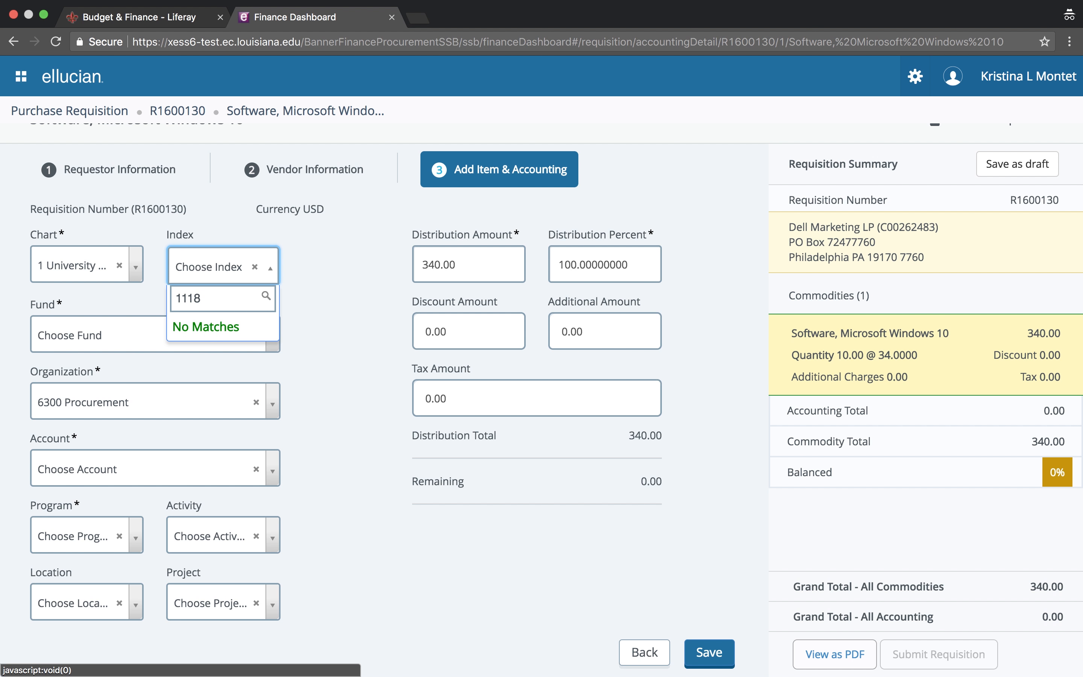
key(BackSpace)
key(BackSpace)
key(BackSpace)
key(BackSpace)
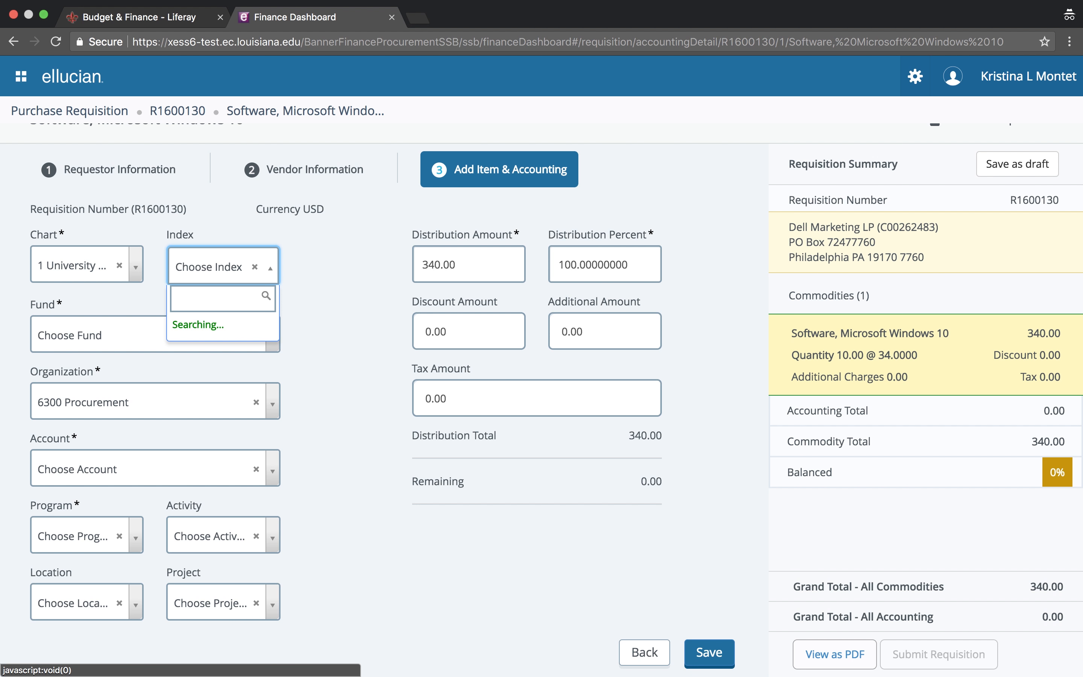
text(purcha)
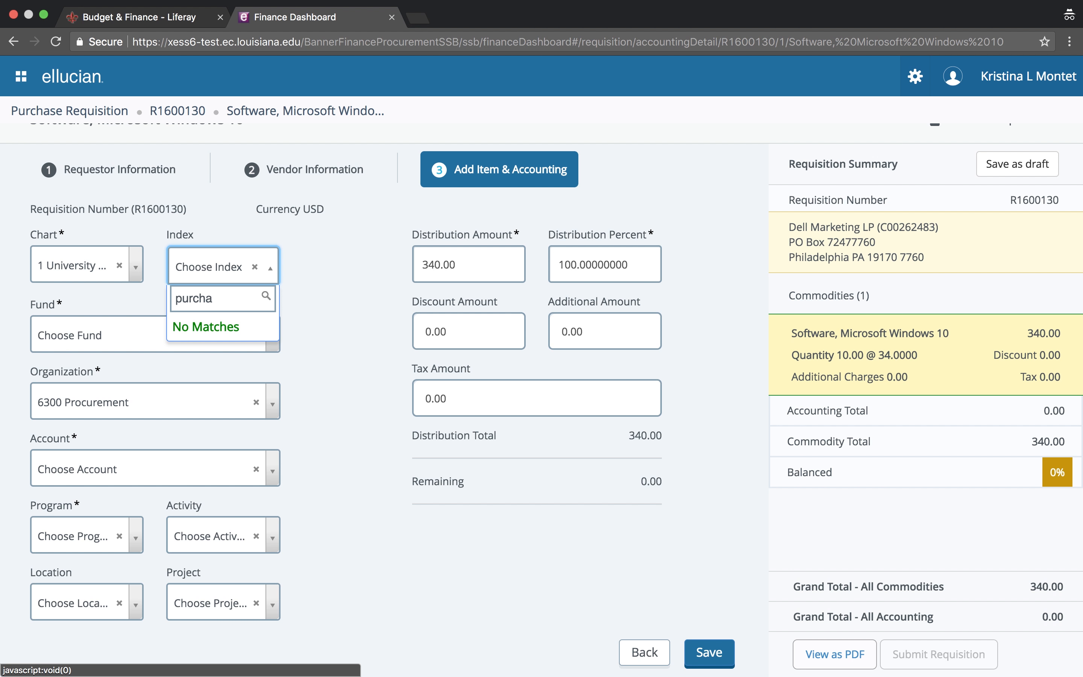
key(BackSpace)
key(BackSpace)
key(BackSpace)
key(BackSpace)
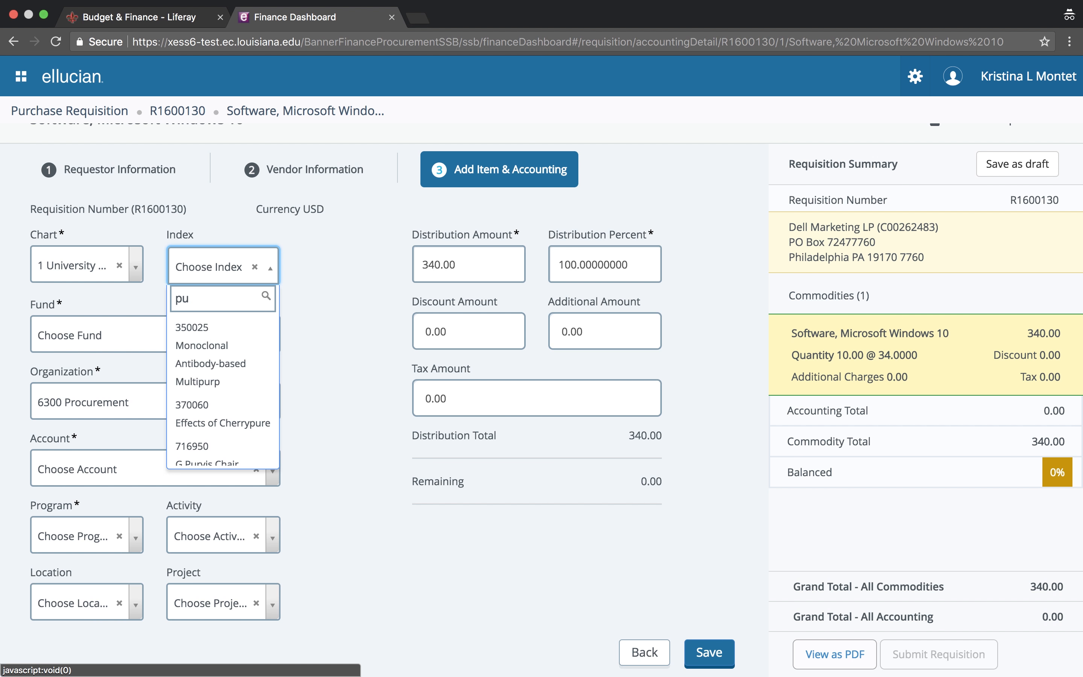
key(BackSpace)
text(rocu)
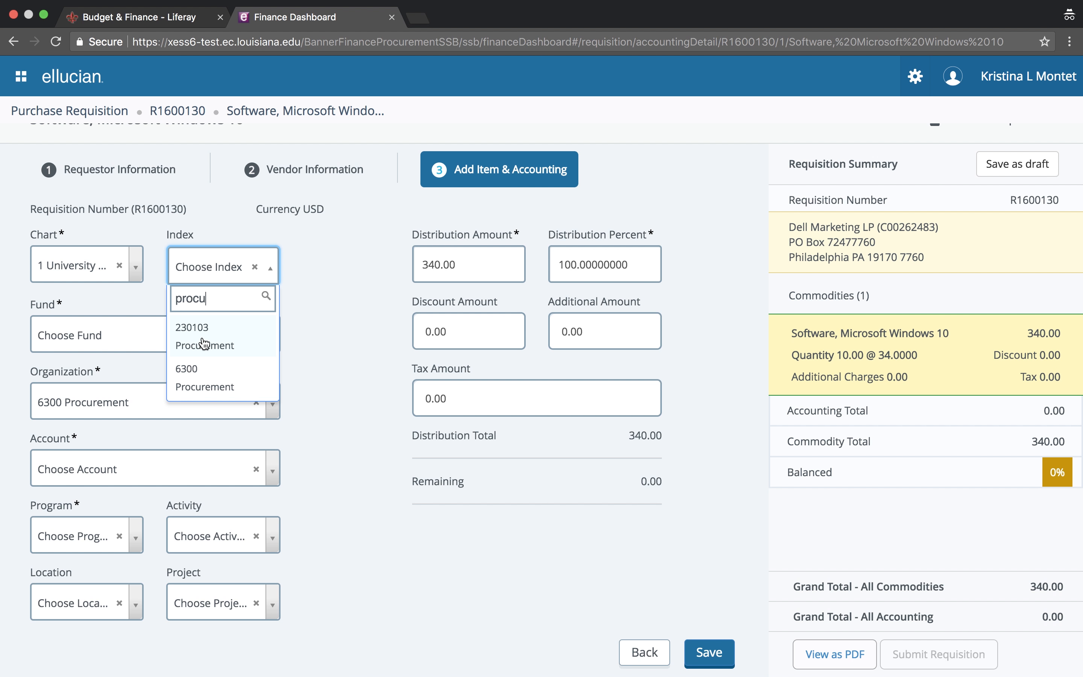
click(205, 343)
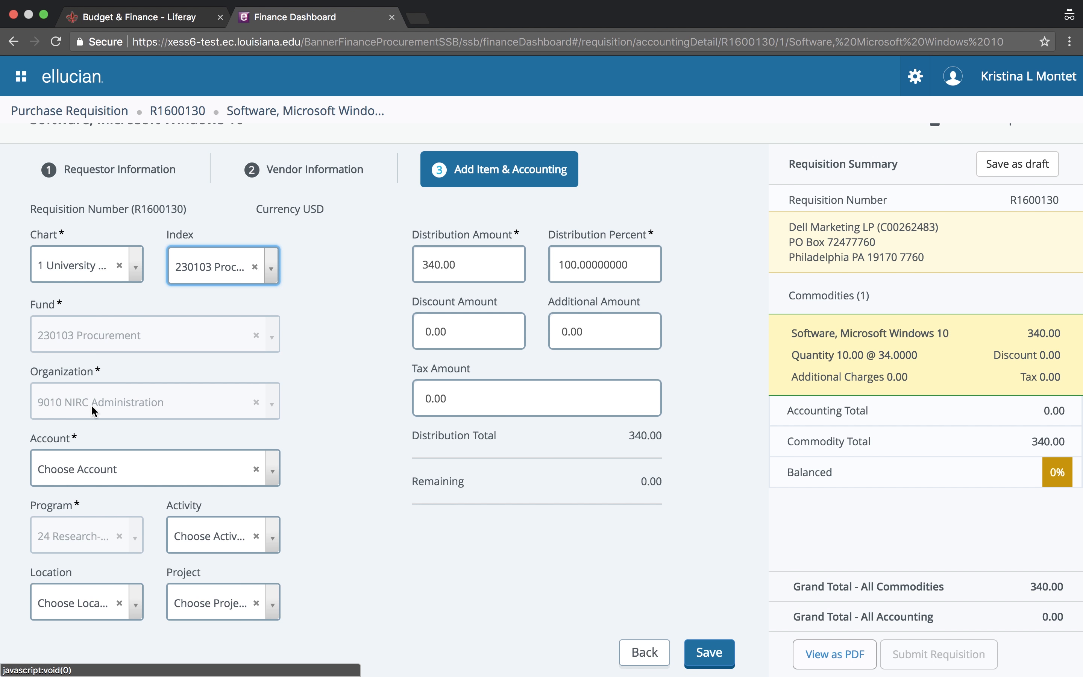
Clear that index and select 1000 President's Office, filling fund 1000, organization 1000 and program 60
click(218, 269)
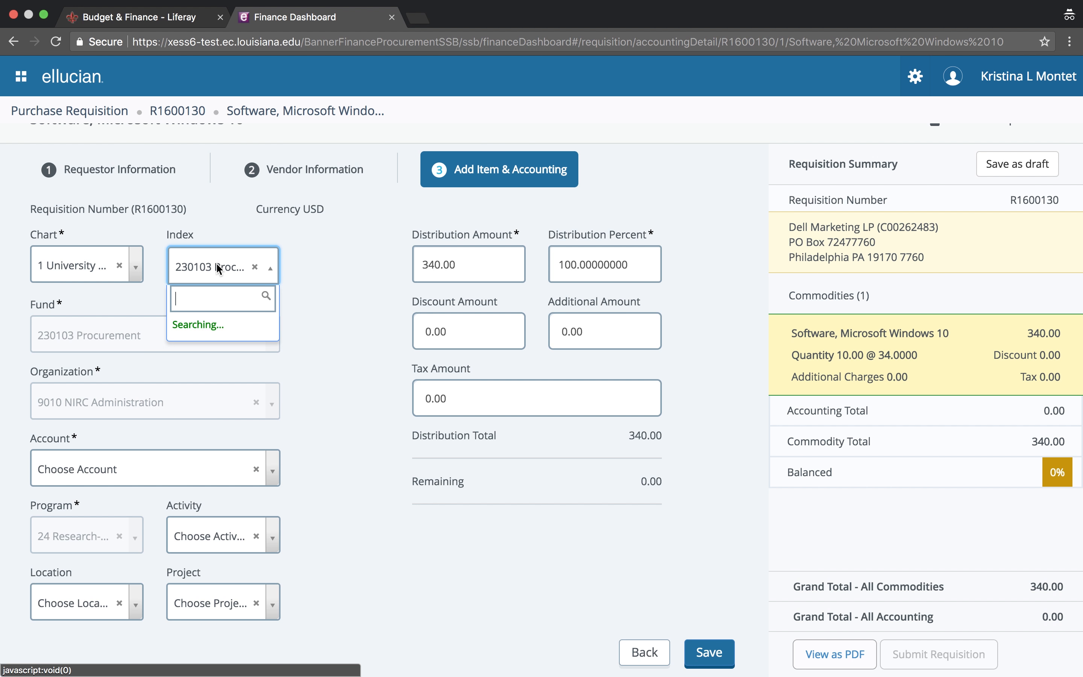
click(257, 269)
click(256, 269)
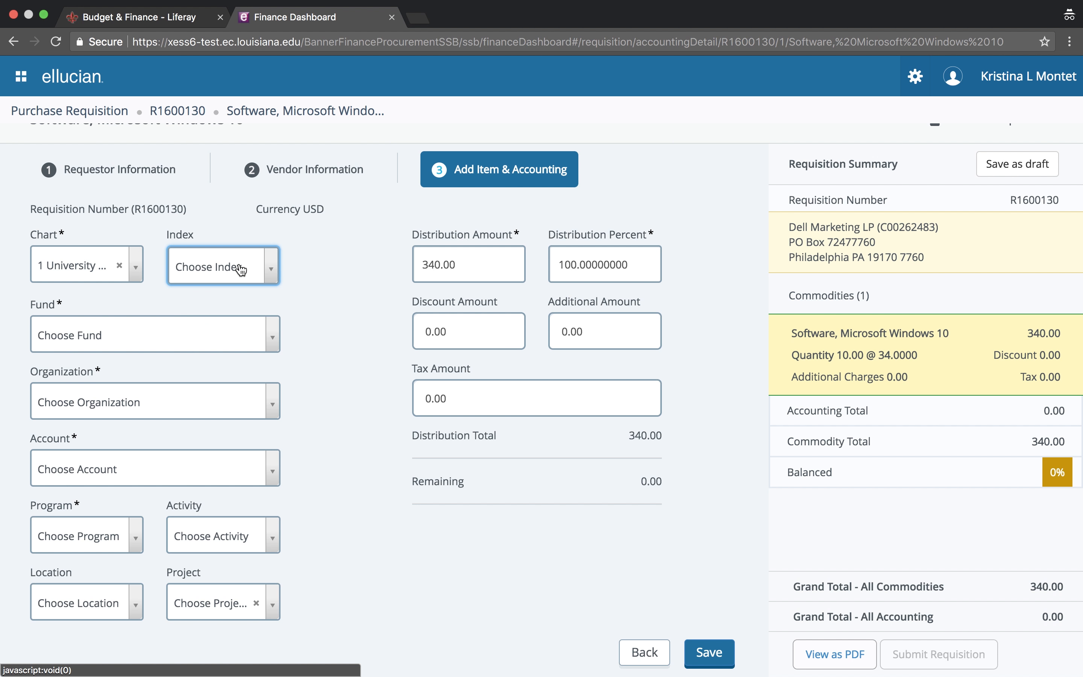
click(240, 267)
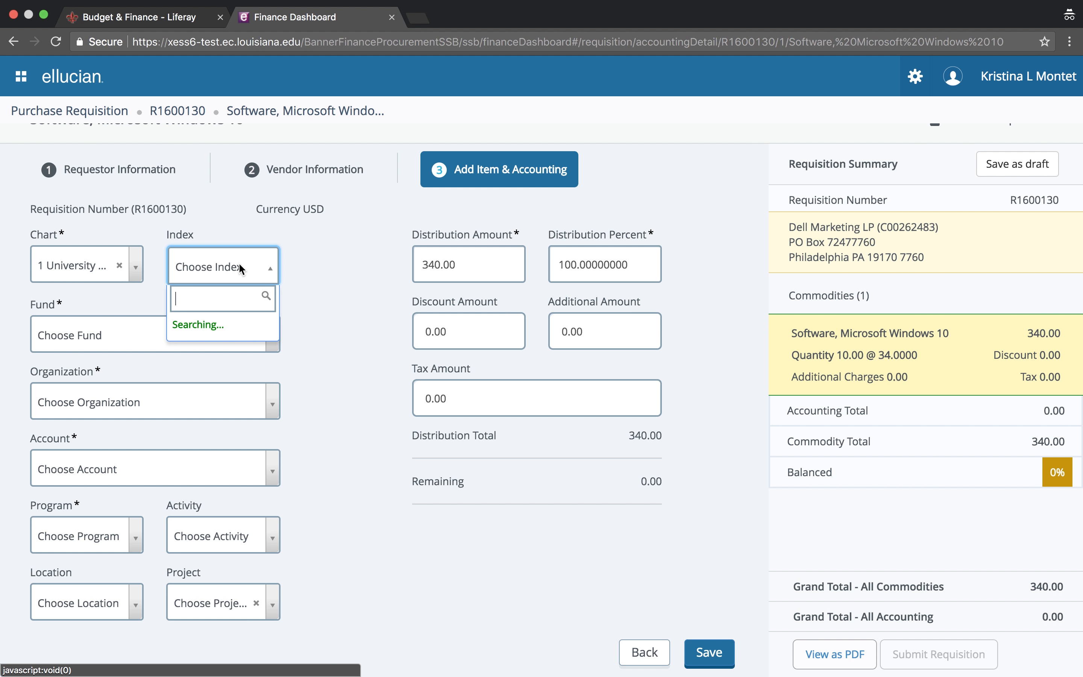
text(o)
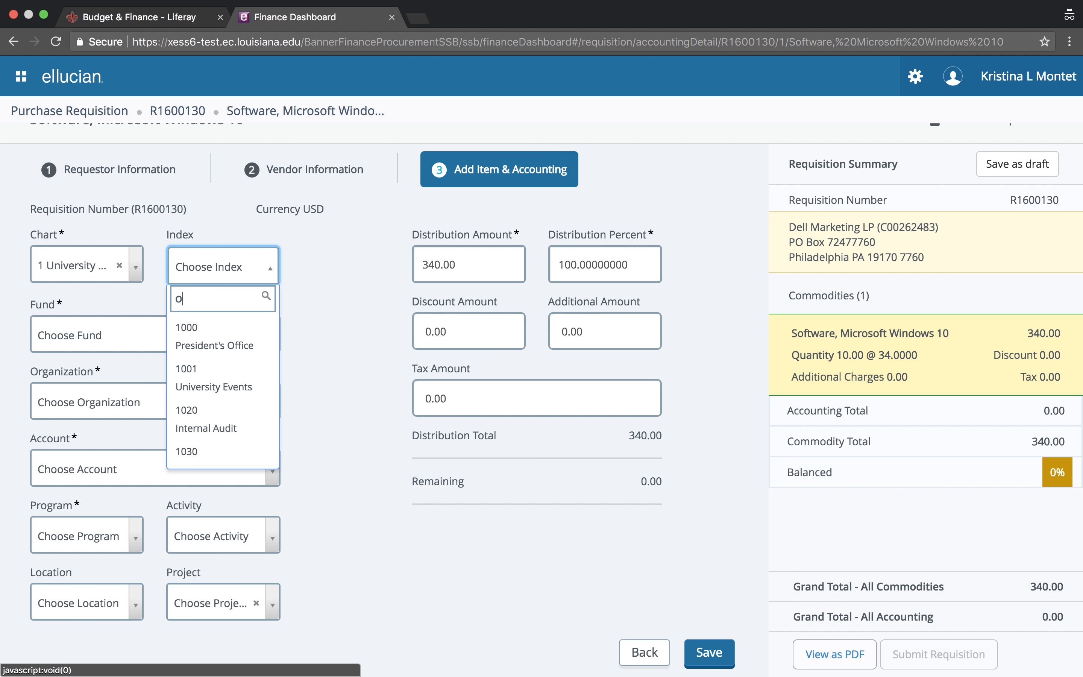
click(230, 341)
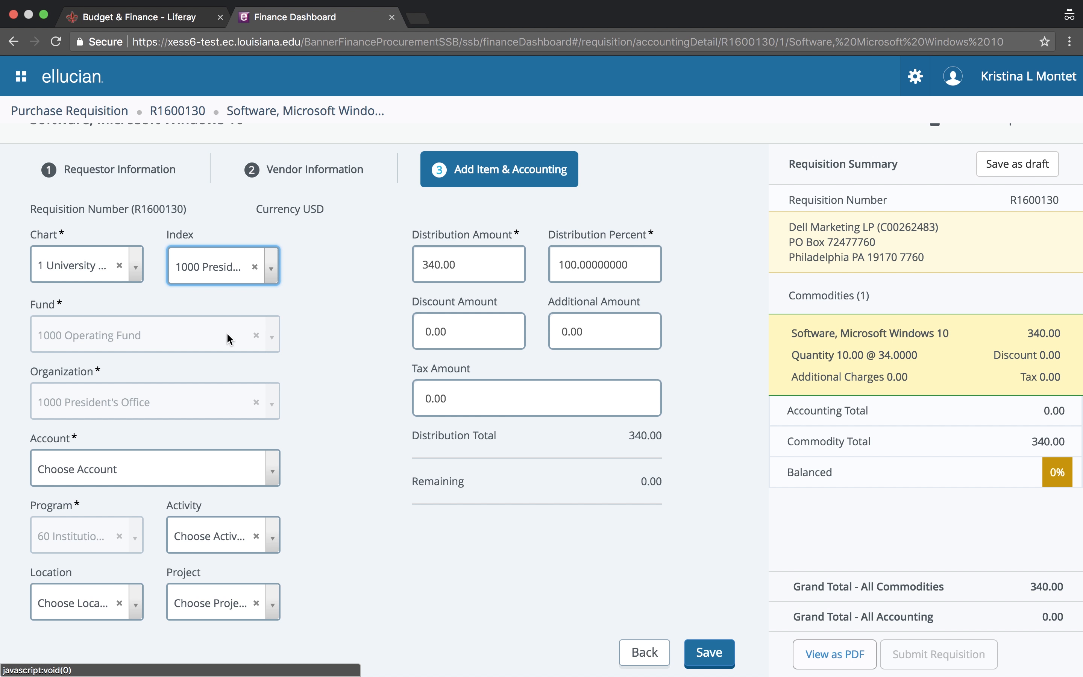
click(115, 471)
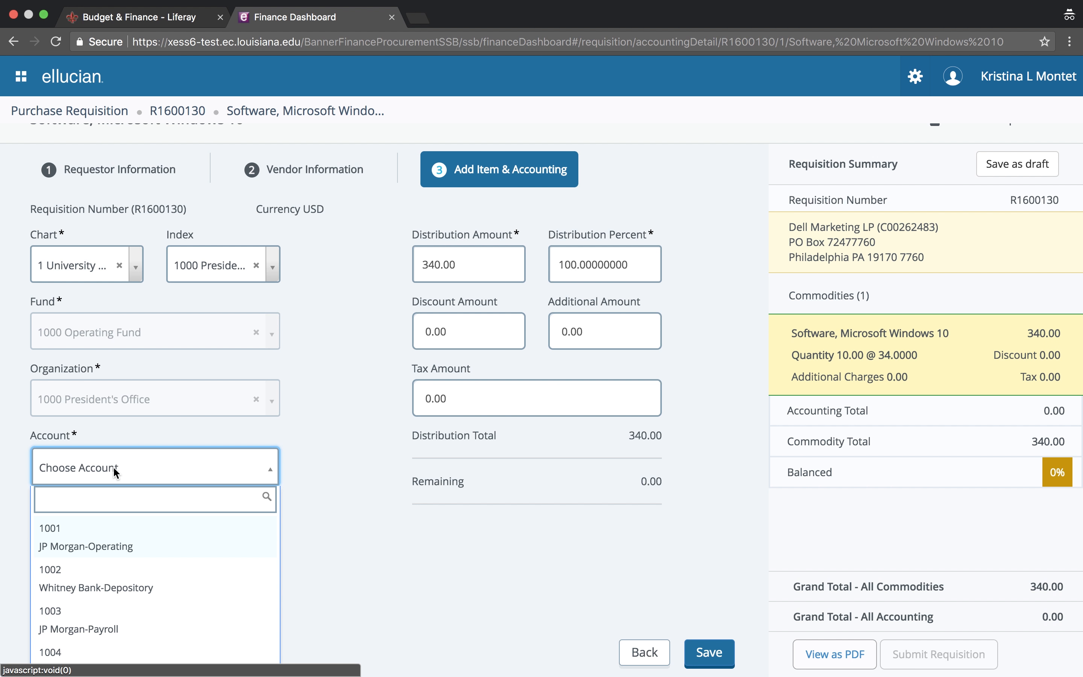
Select account 740105 Software License and Subscriptions and set distribution to 50% (170.00)
text(softw)
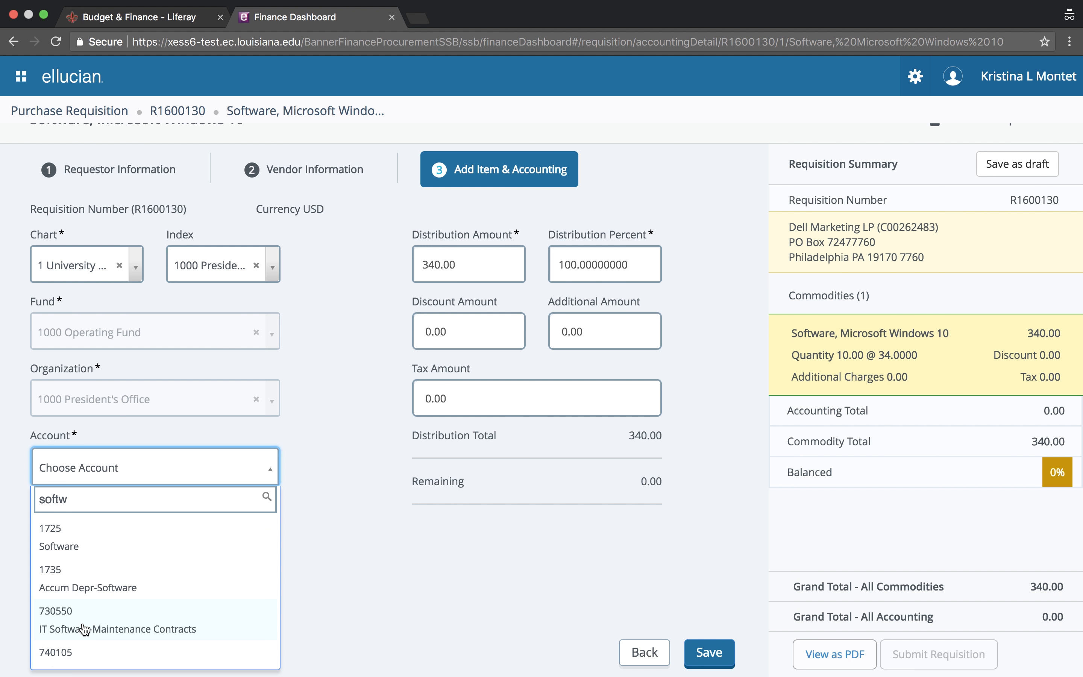
scroll(80, 649, down, 1)
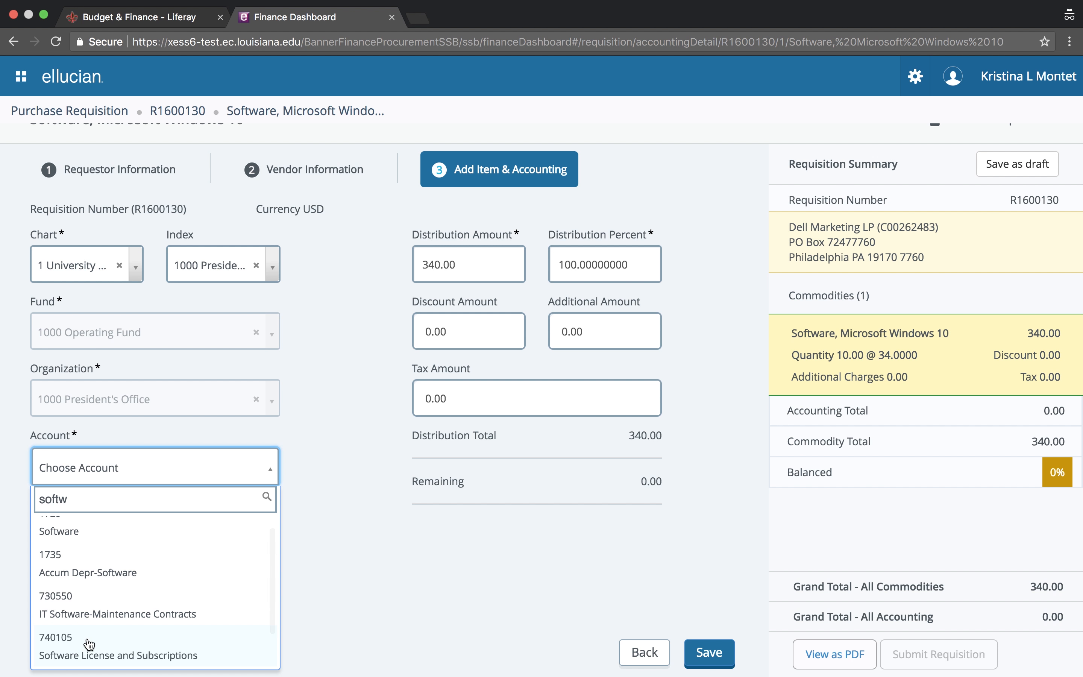
click(135, 646)
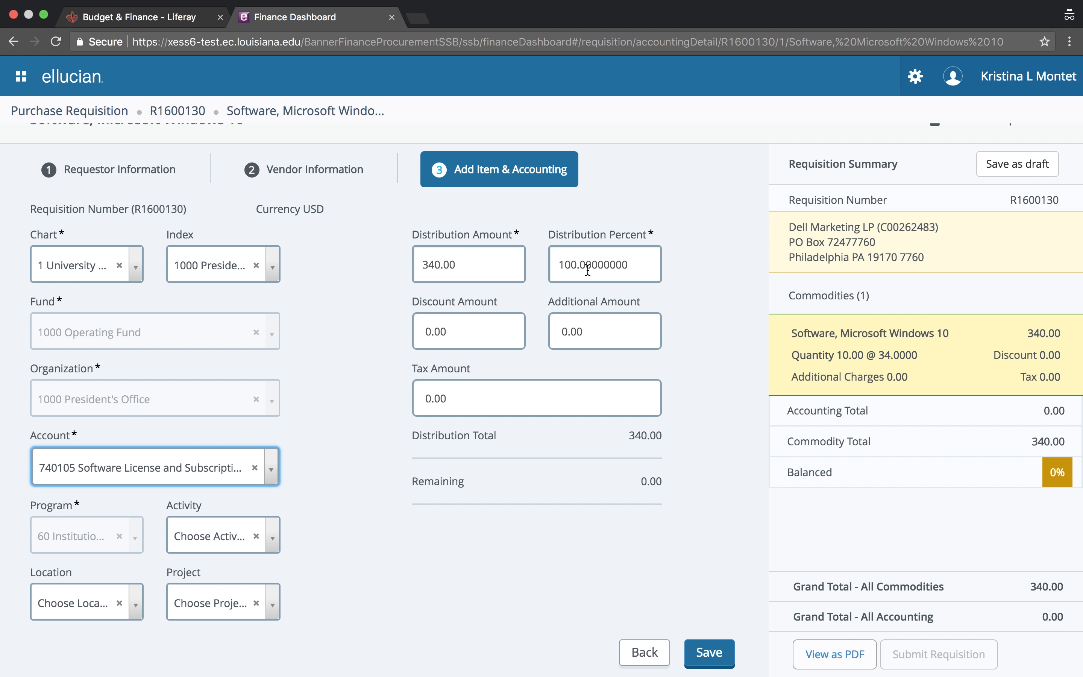
click(575, 266)
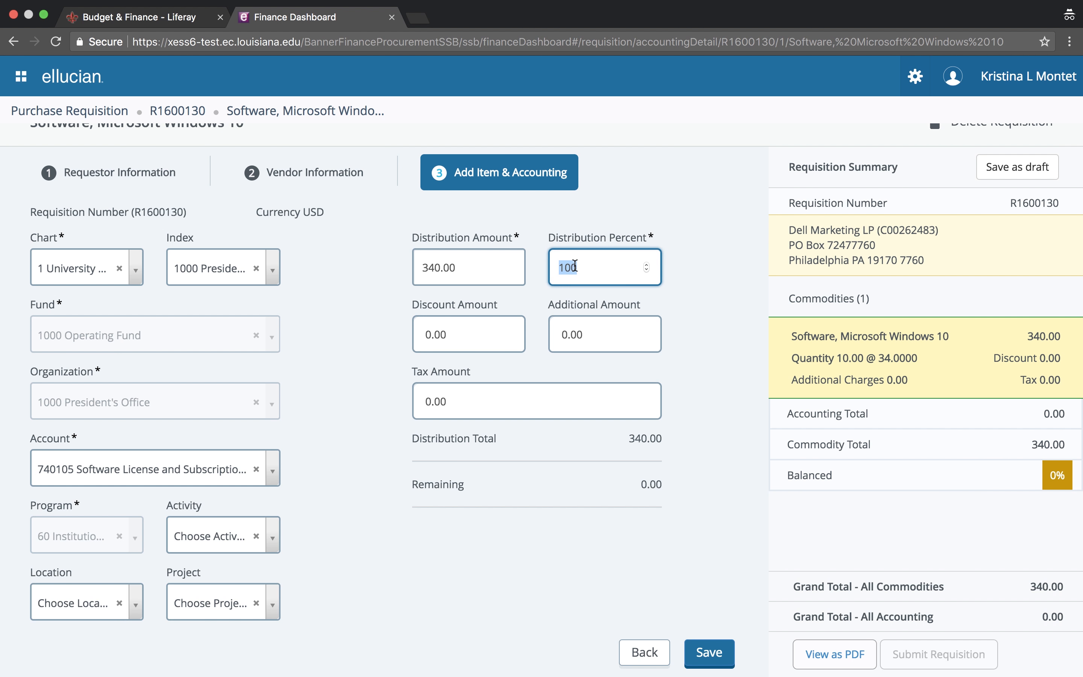
text(50)
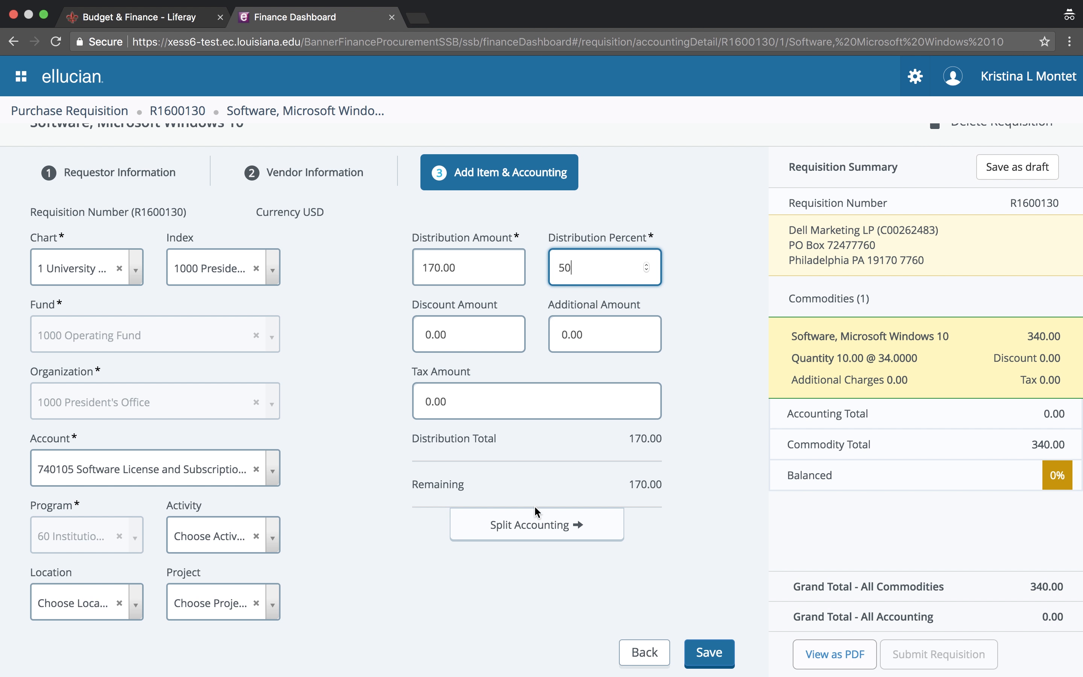
Record the first 170.00 split and choose 1000 Operating Fund for the second split
click(530, 529)
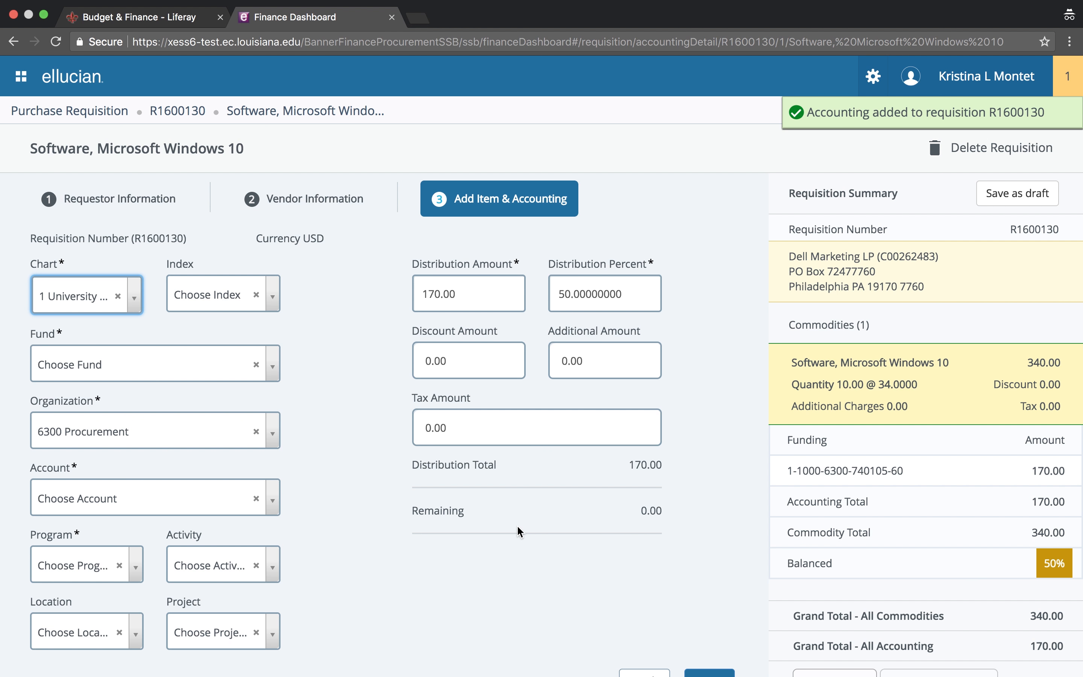
click(127, 371)
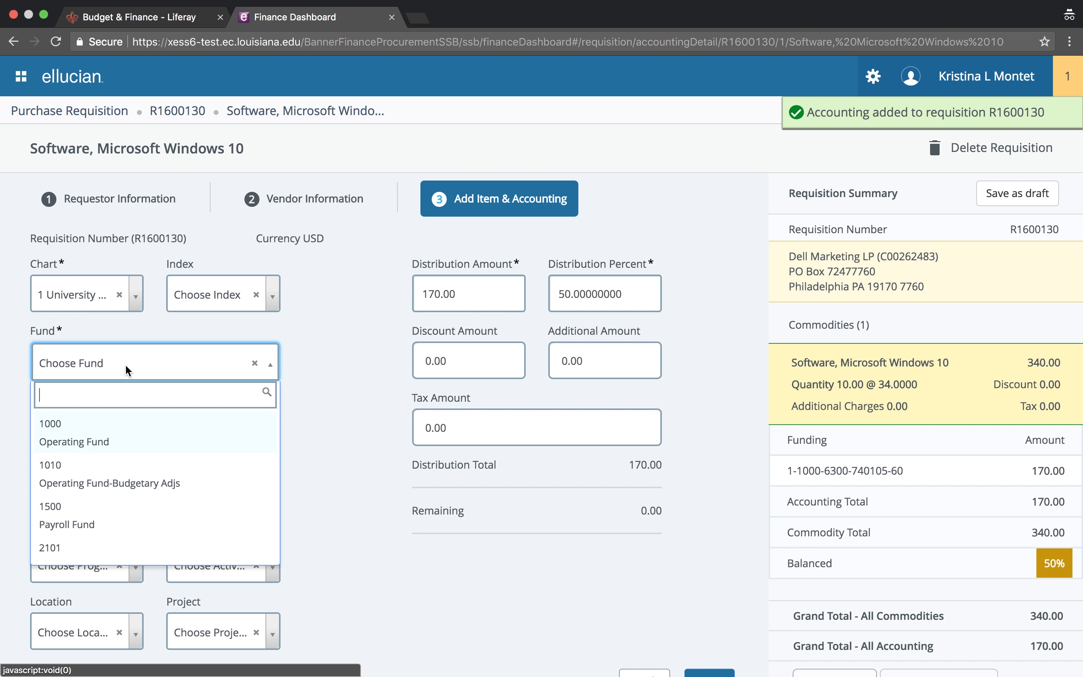
click(88, 447)
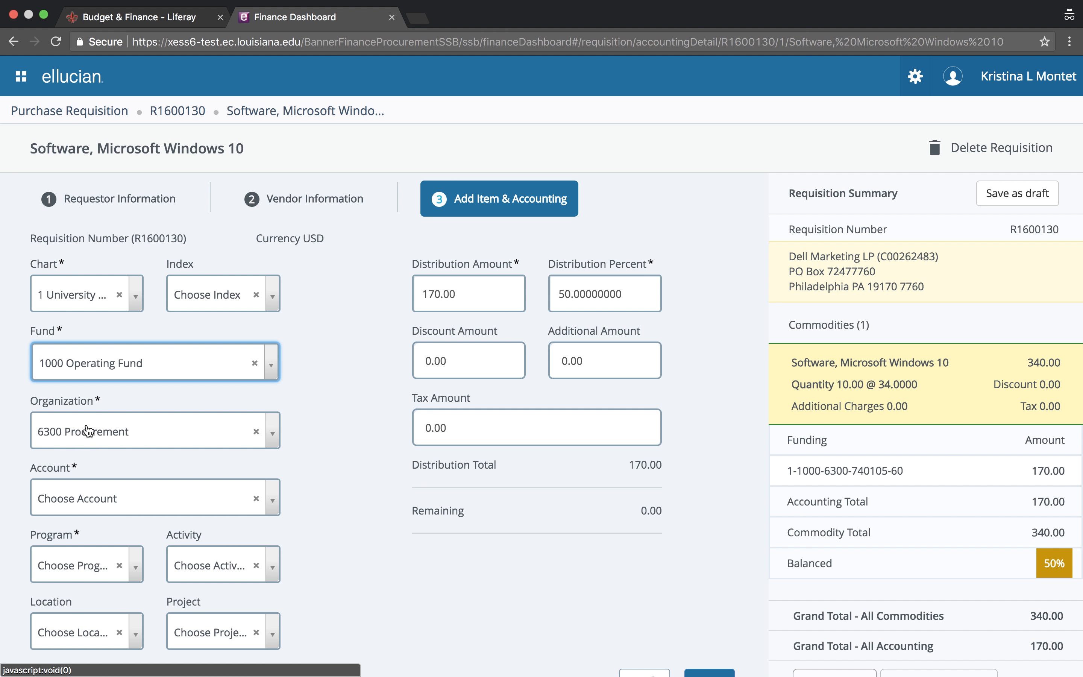
Set the second split's account to 740105 Software License and Subscriptions
click(85, 501)
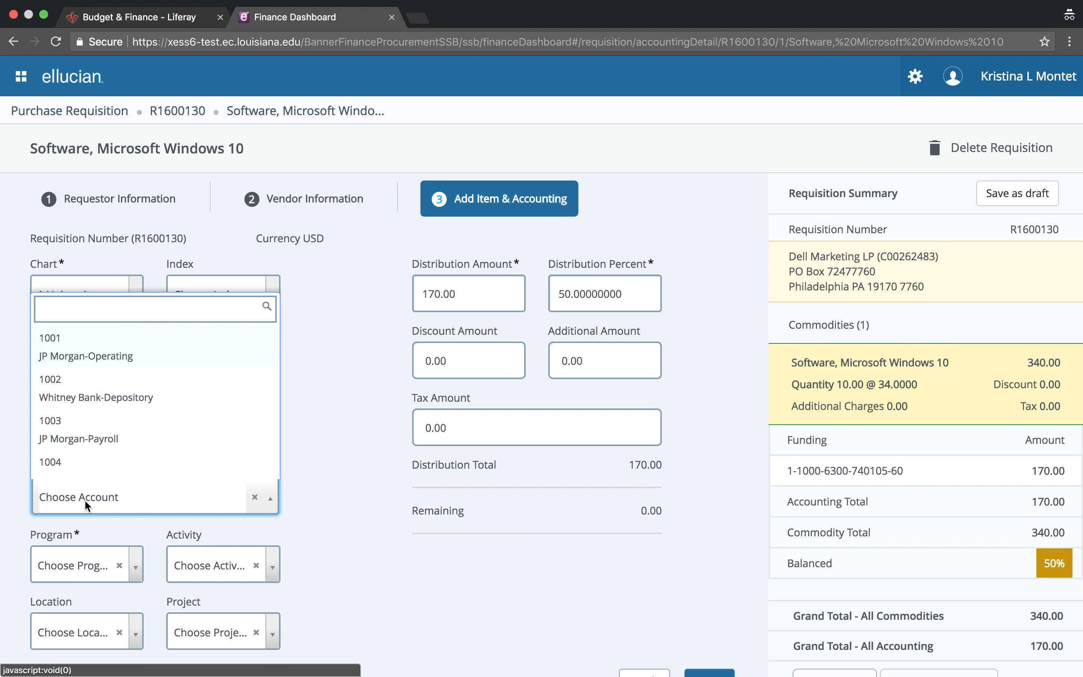
text(soft)
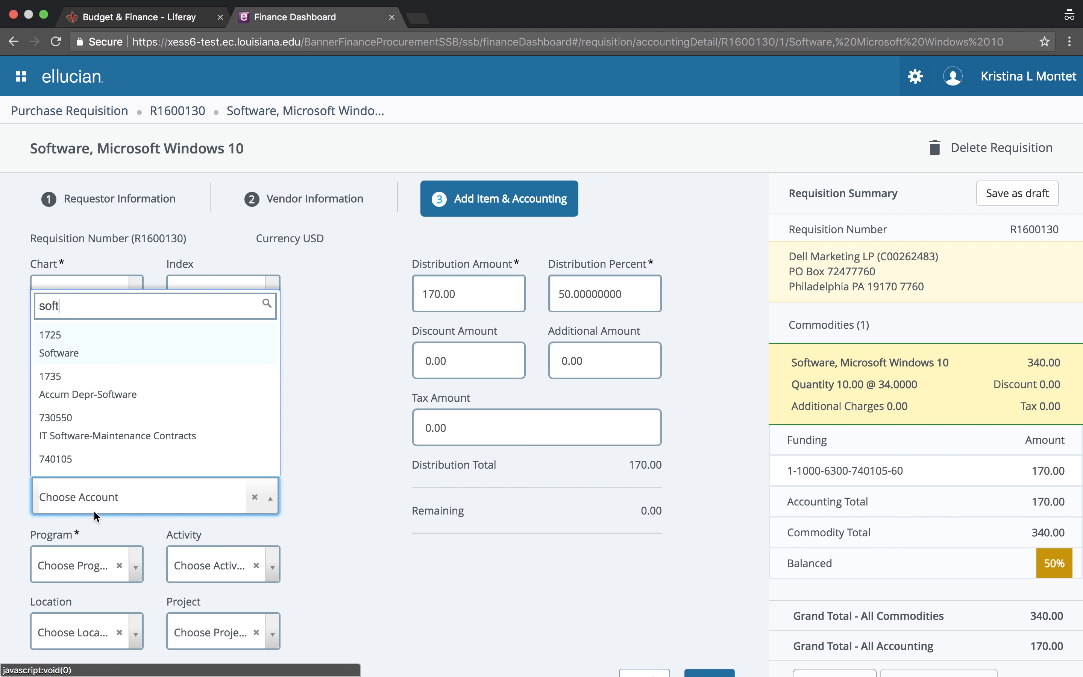
scroll(106, 449, down, 1)
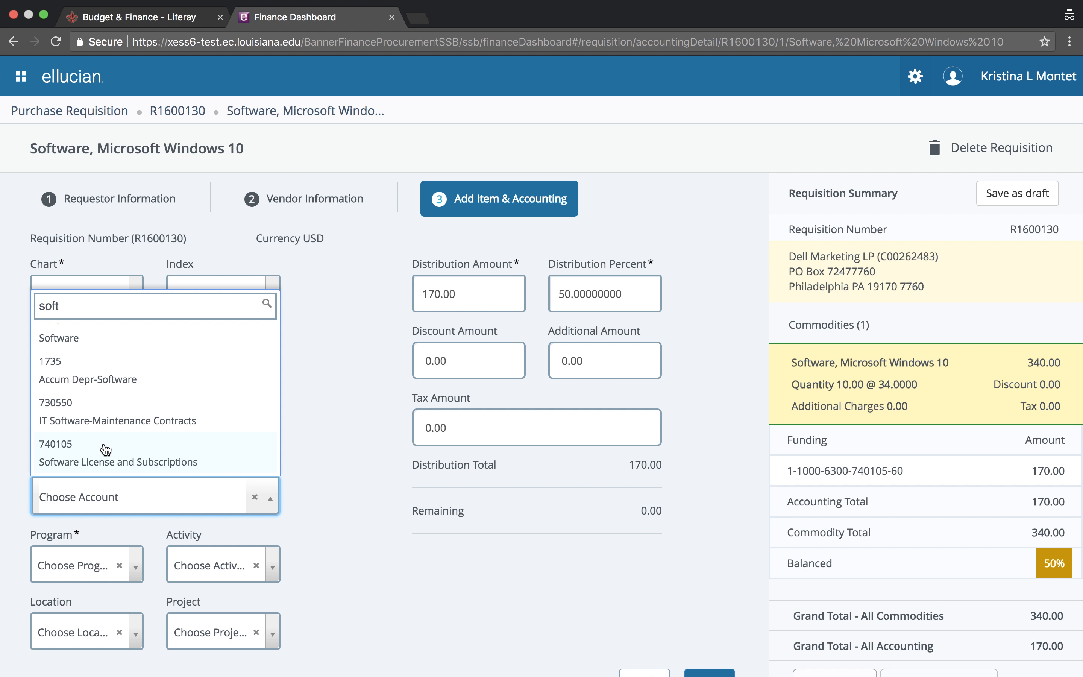
click(76, 456)
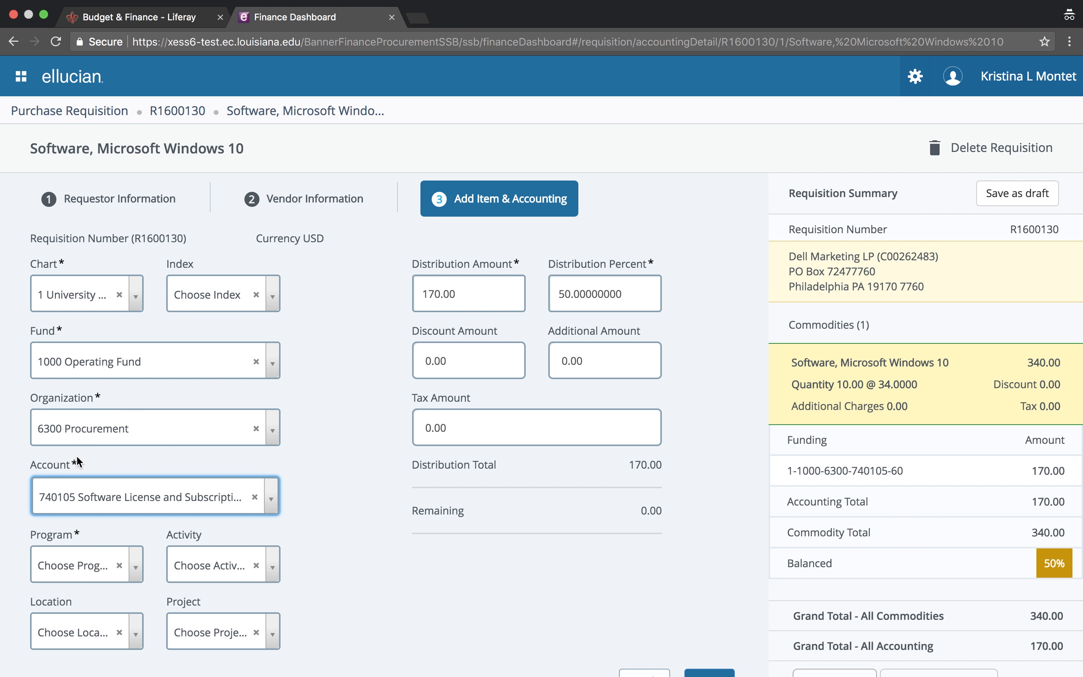
Set the second split's organization to 6000 VP Admin and Finance
click(97, 426)
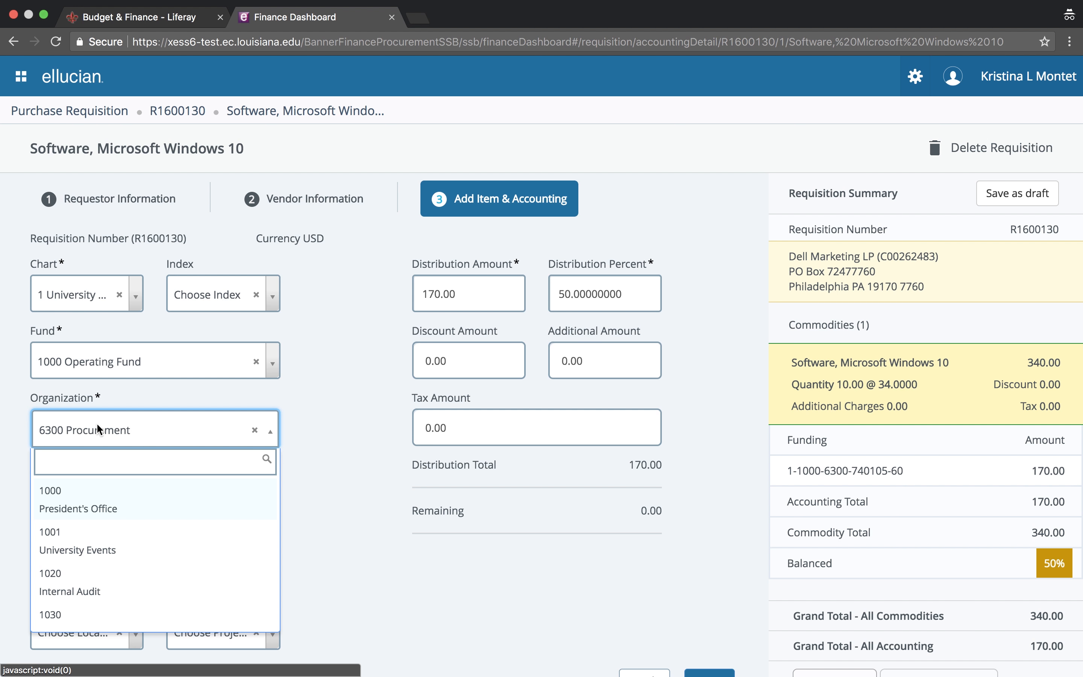
text(vic)
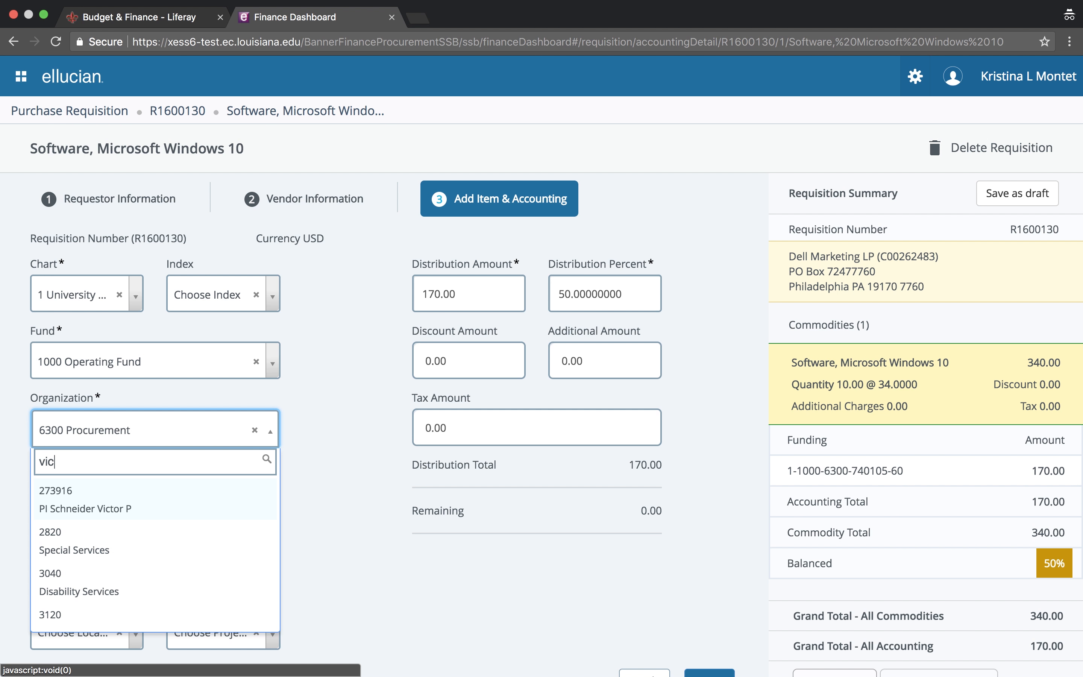
text(e pr)
key(BackSpace)
key(BackSpace)
key(BackSpace)
key(BackSpace)
key(BackSpace)
key(BackSpace)
key(BackSpace)
text(fi)
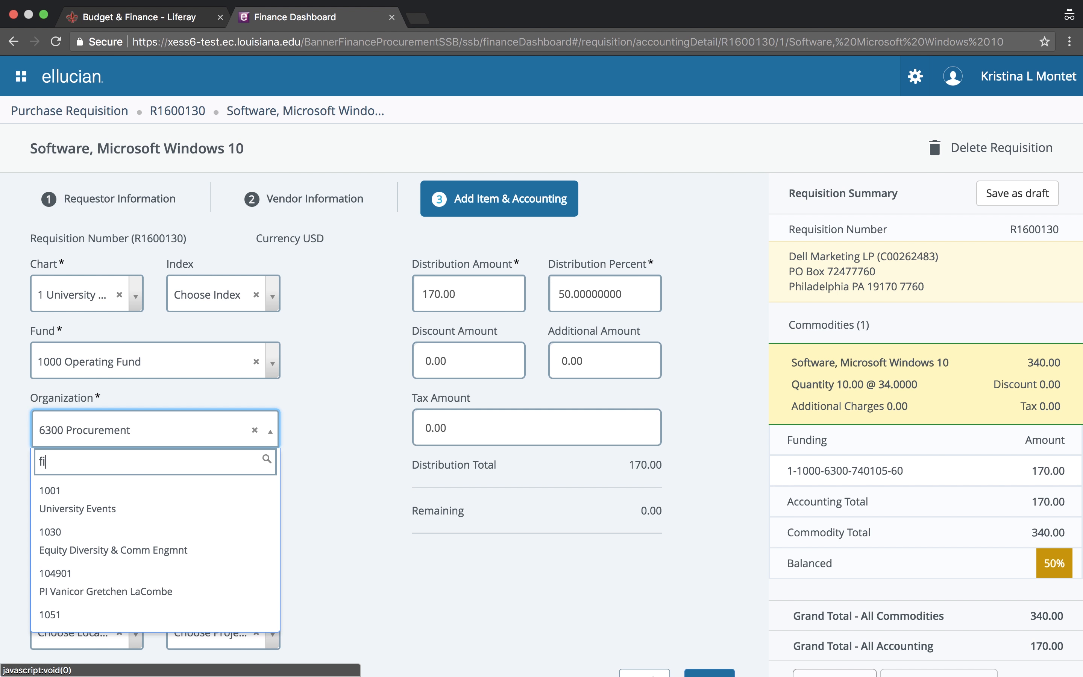
text(nance)
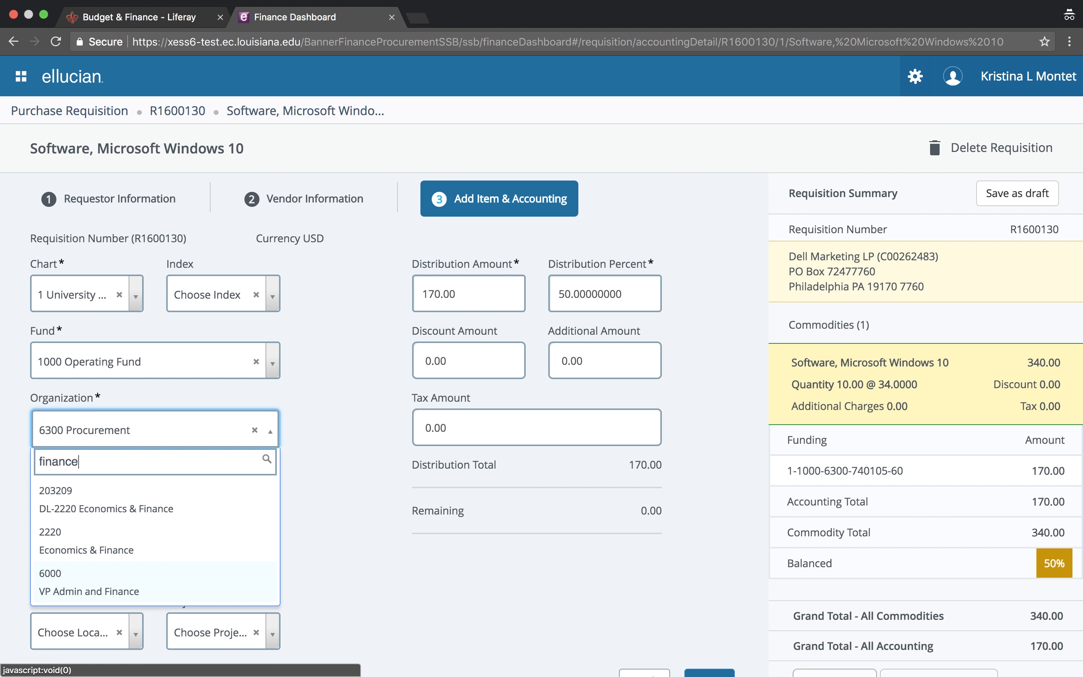
key(Return)
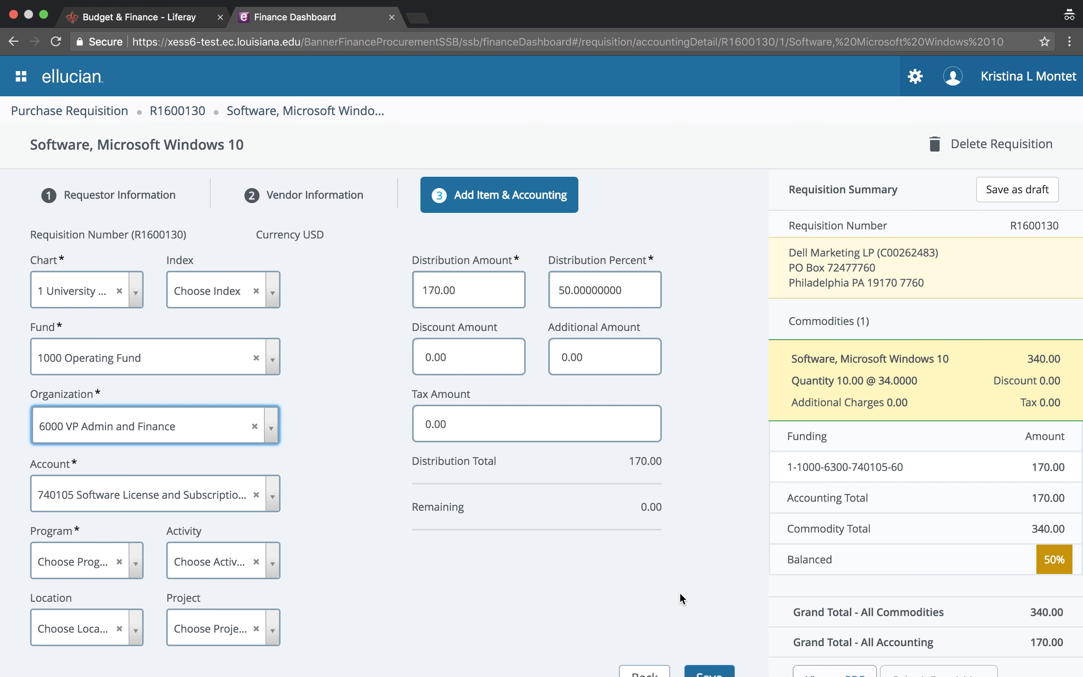
scroll(680, 592, down, 2)
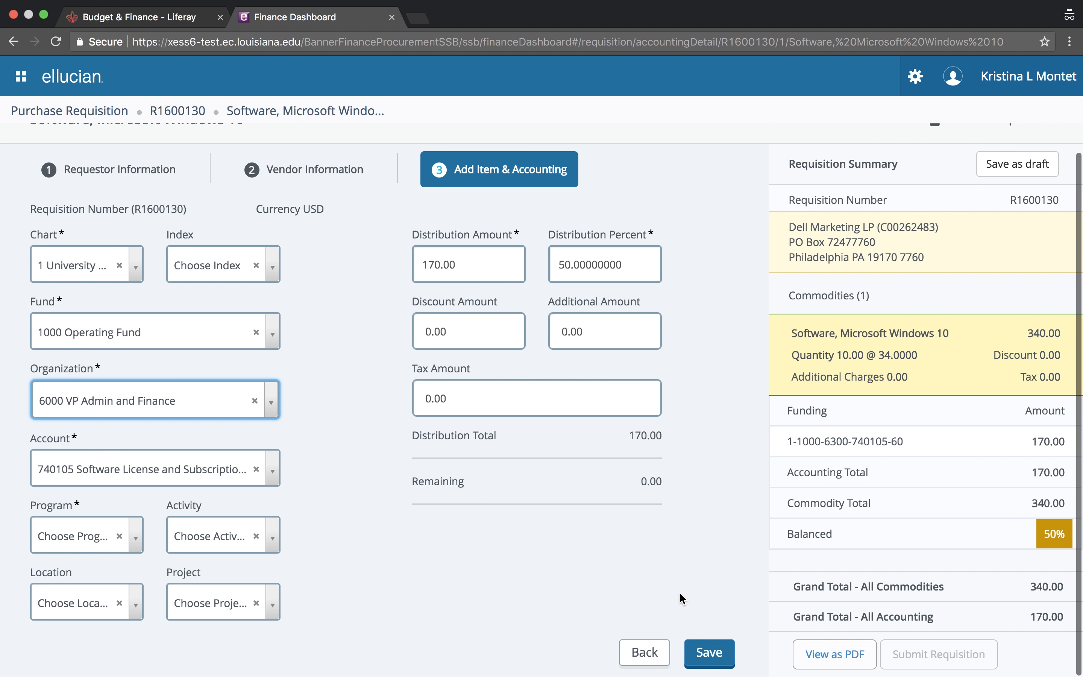
Assign program 10 Instruction to the second accounting line and save it, funding 340.00 fully
click(707, 654)
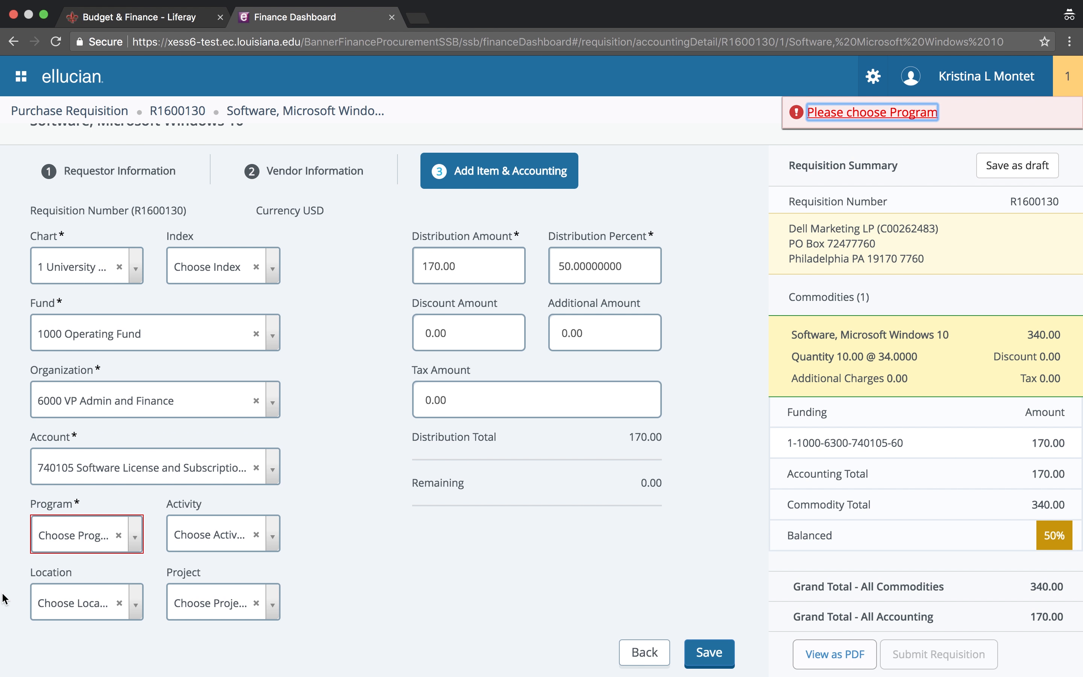
click(119, 531)
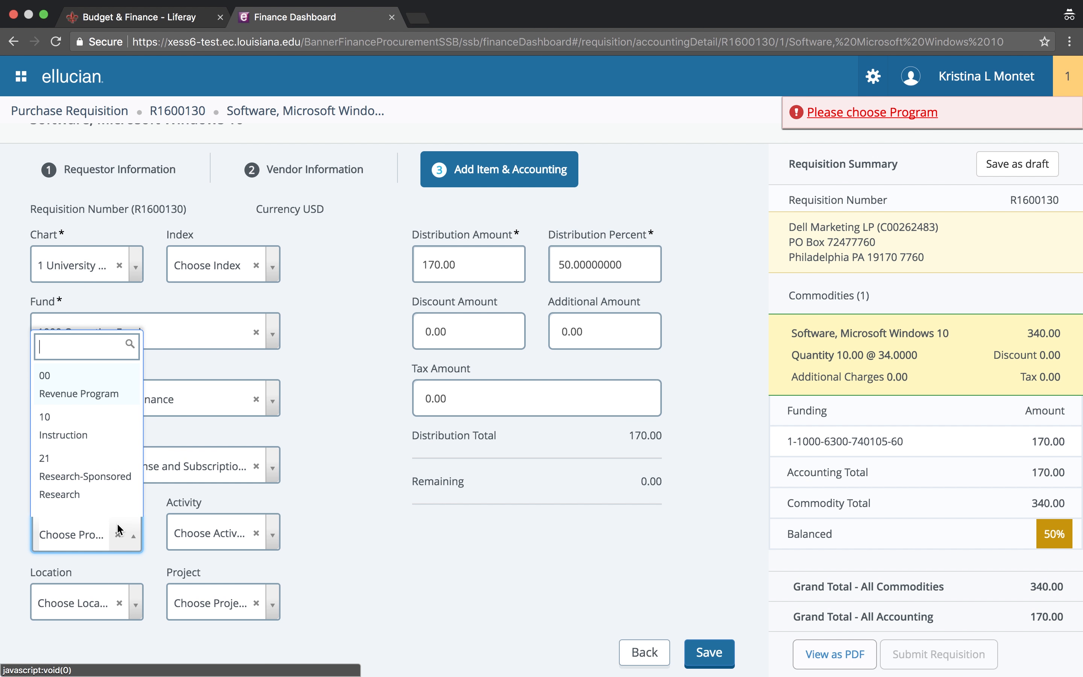
scroll(85, 470, down, 2)
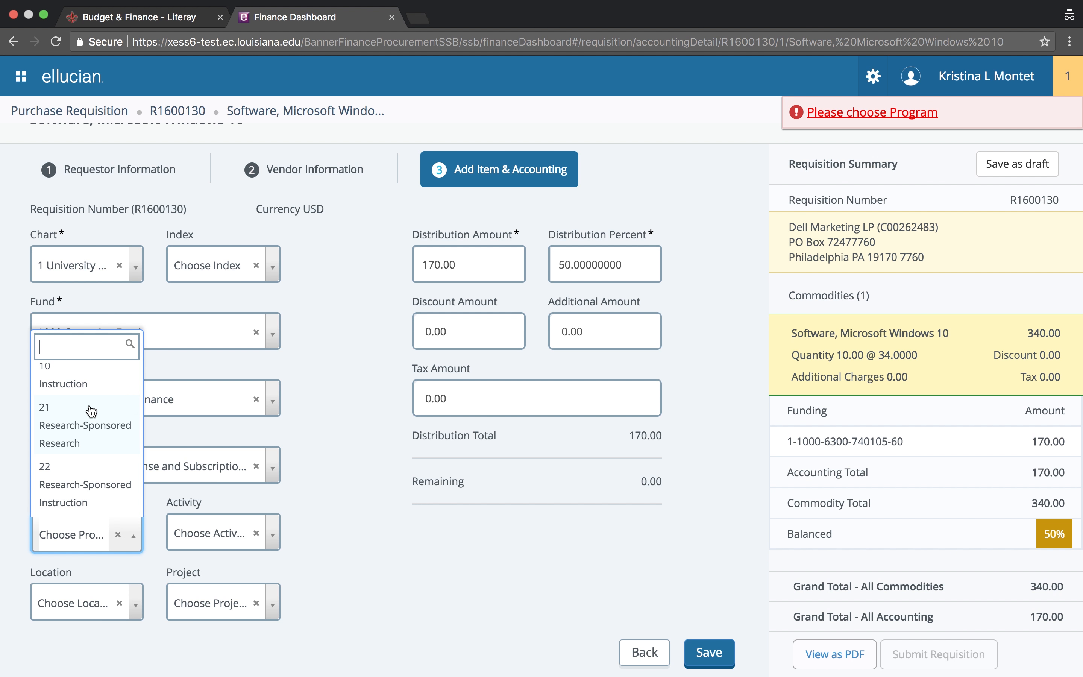
click(80, 383)
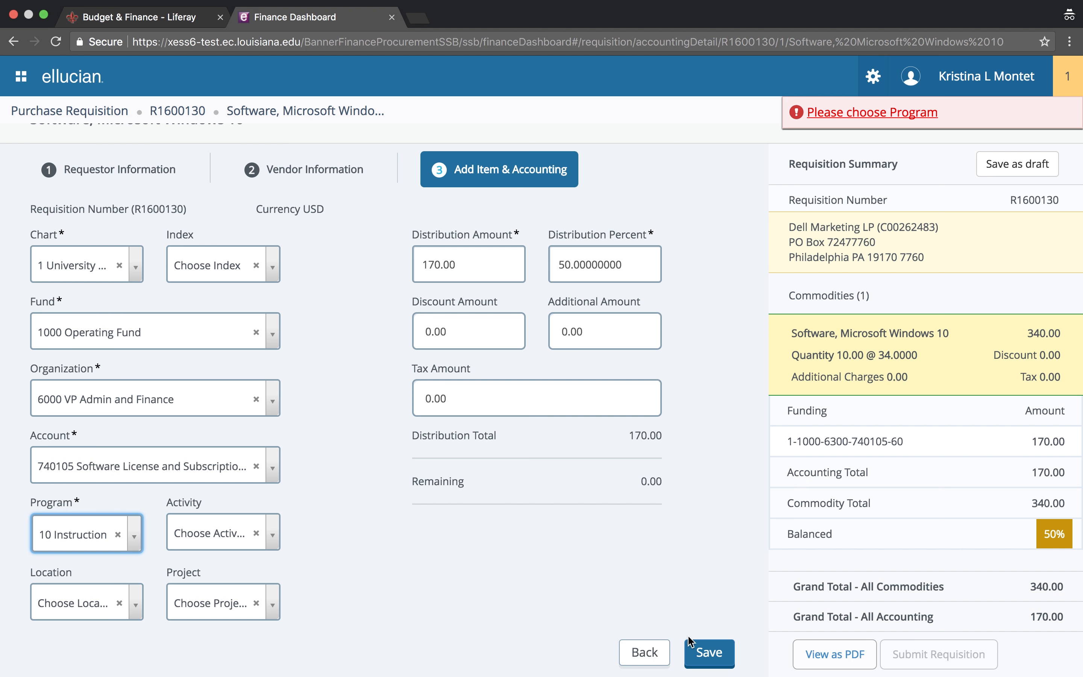
click(713, 654)
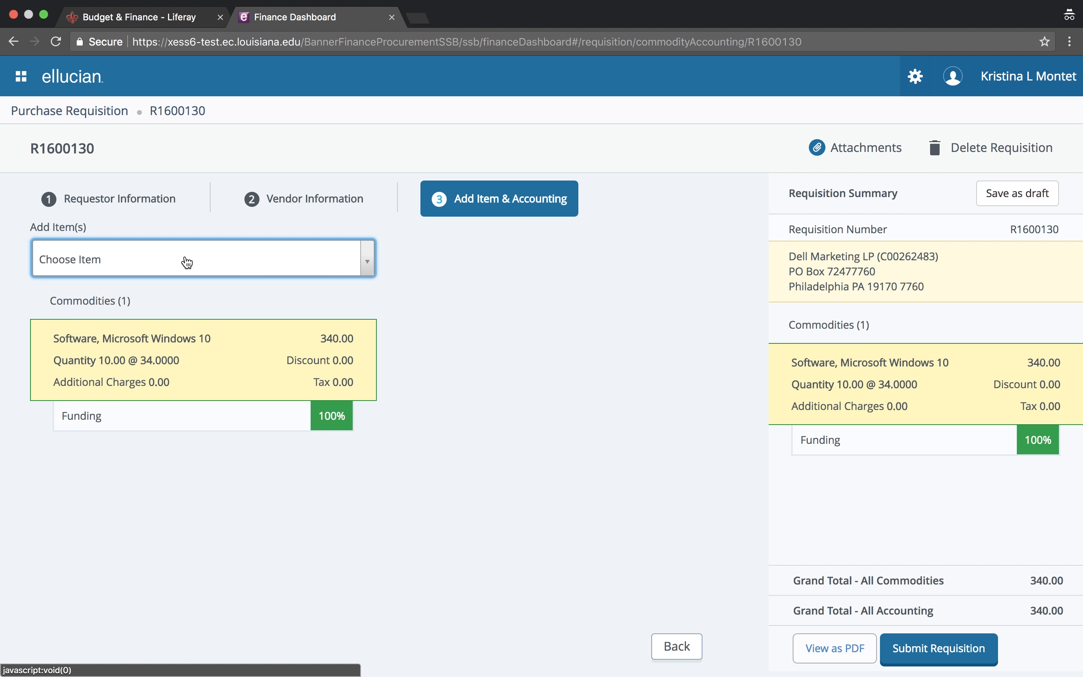
click(140, 264)
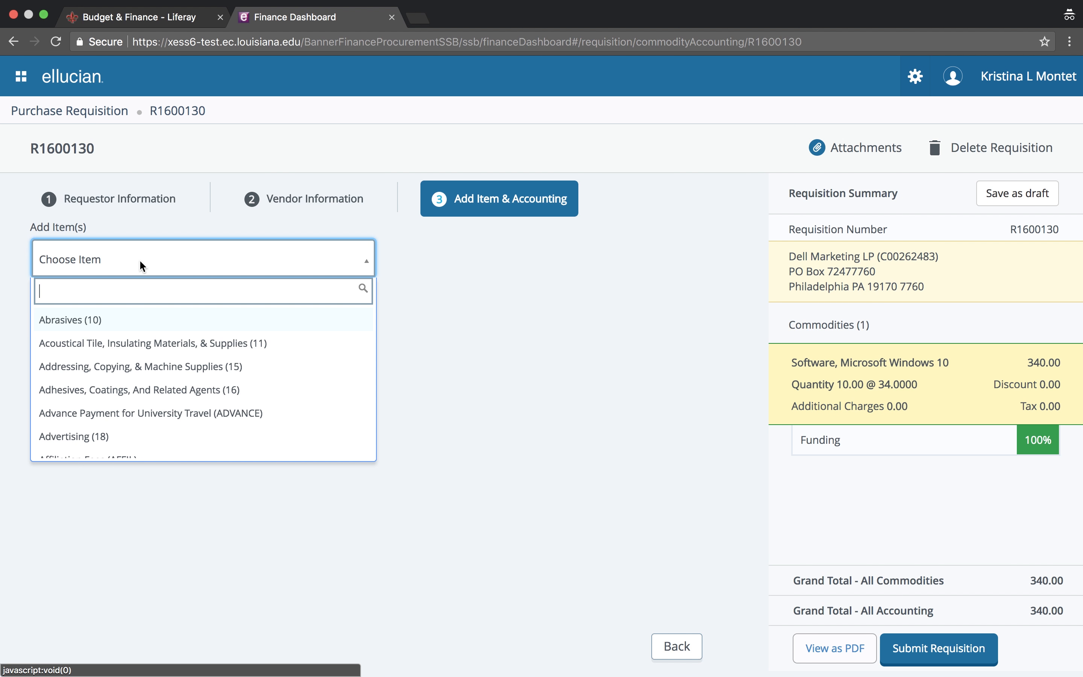
right_click(140, 265)
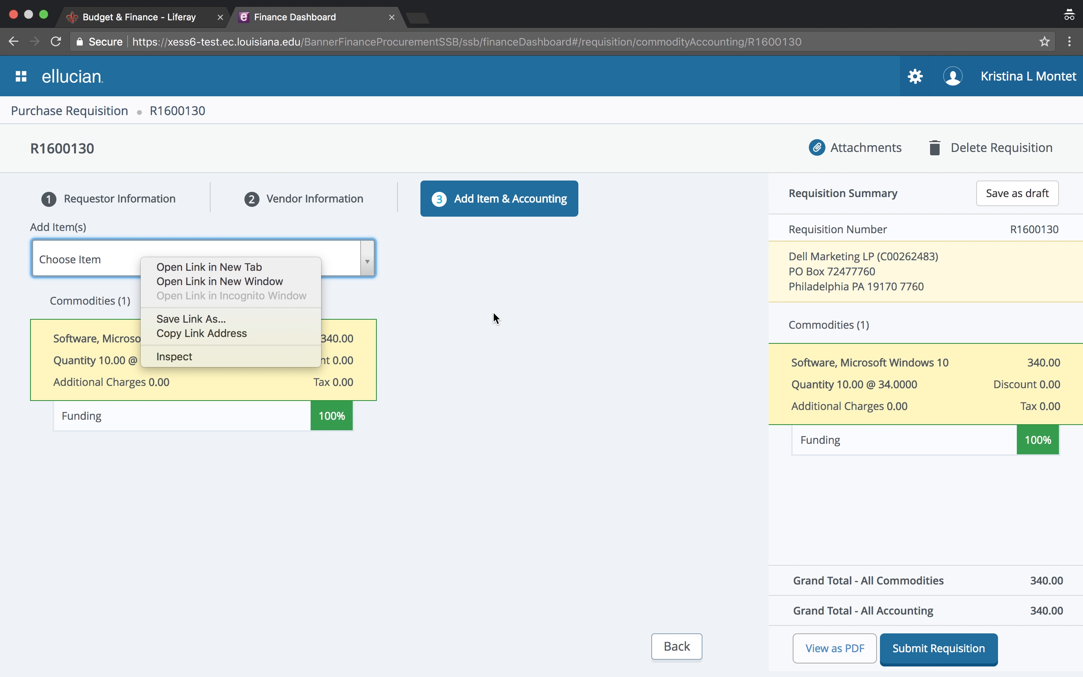
click(587, 448)
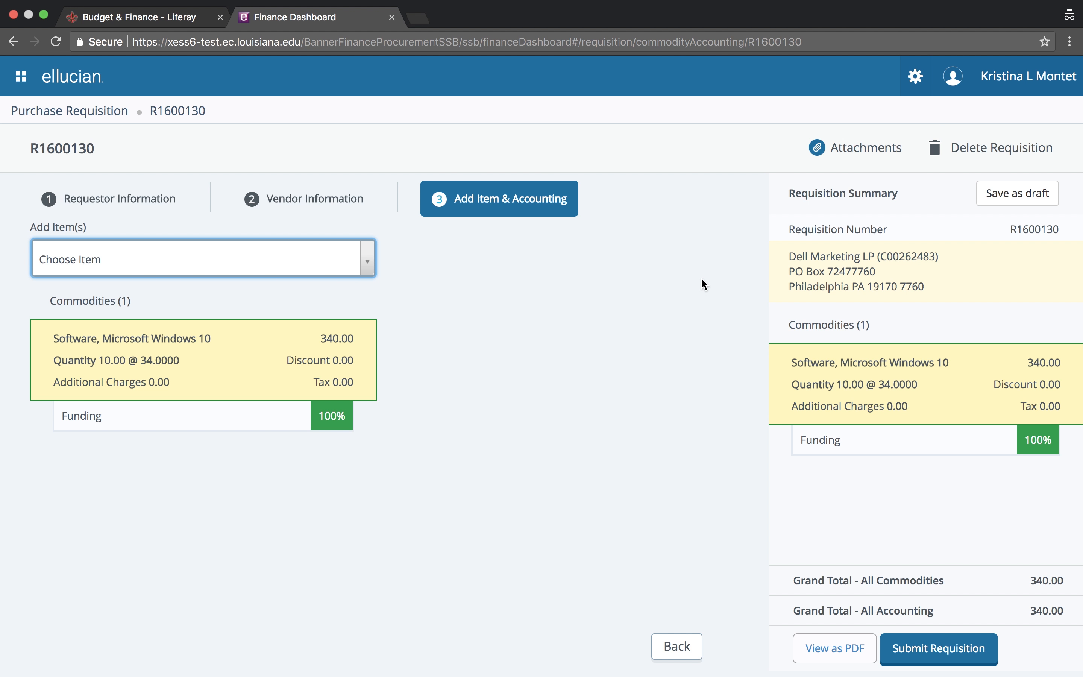
drag(702, 279, 868, 148)
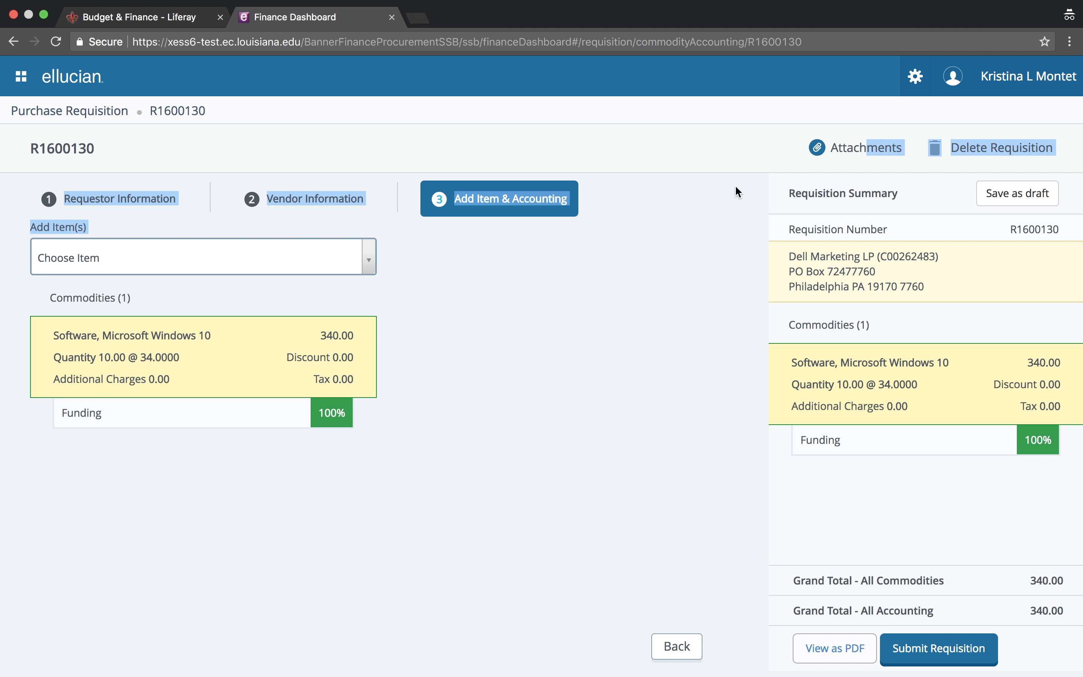
click(733, 285)
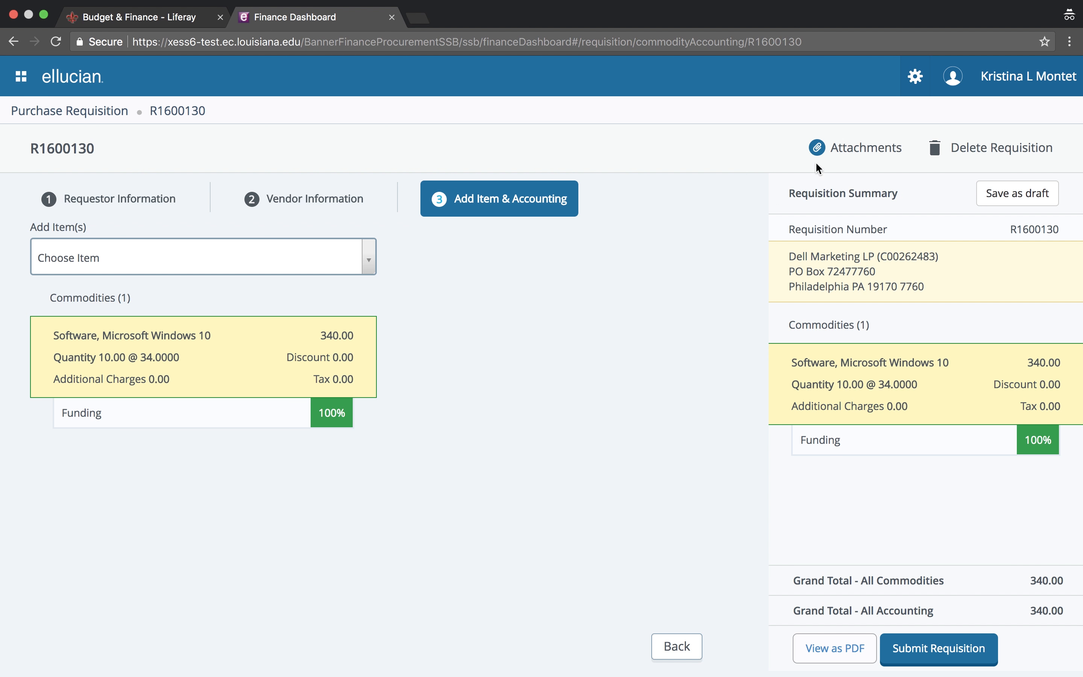
Upload Assignment1.docx from Downloads as a REQUISITION-type attachment on R1600130
click(864, 156)
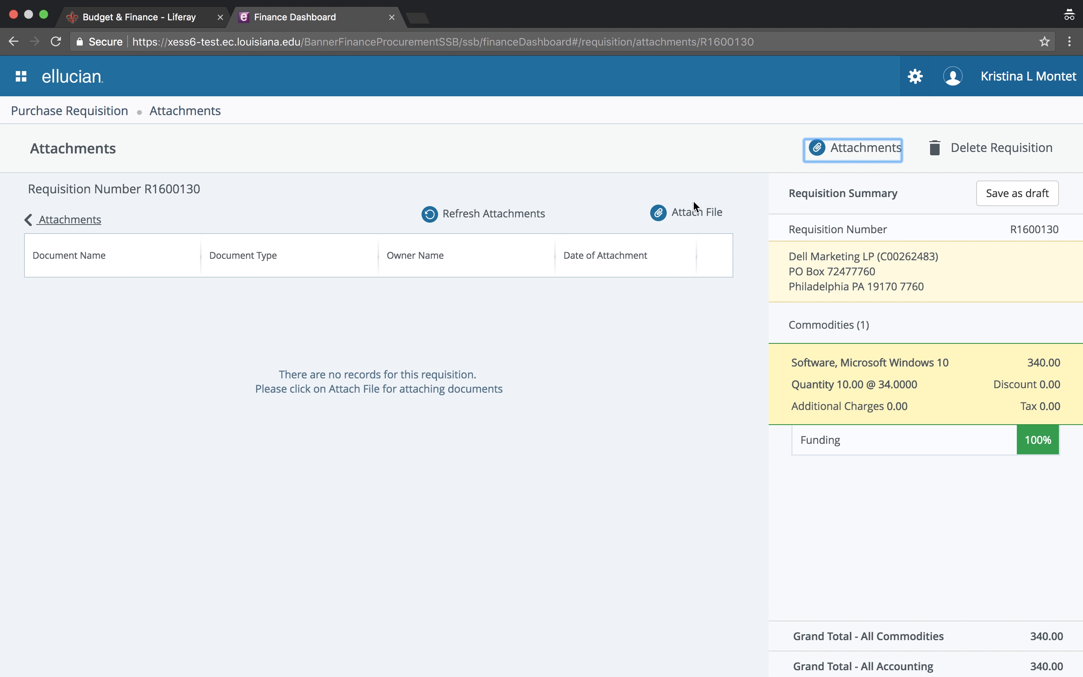
click(693, 216)
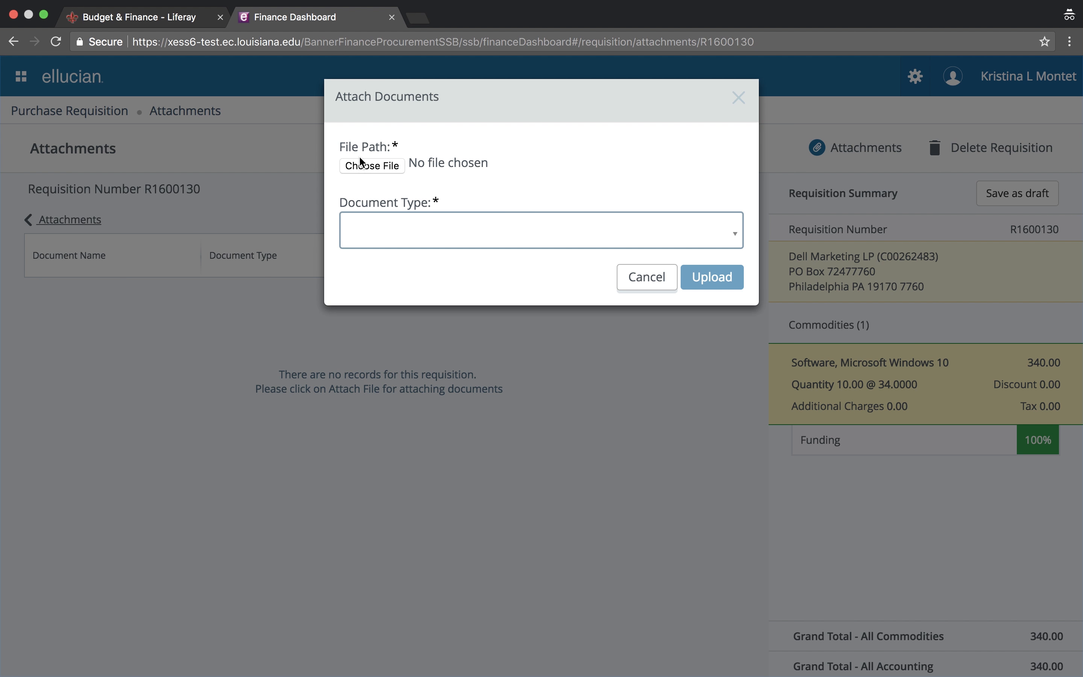
click(368, 168)
click(476, 77)
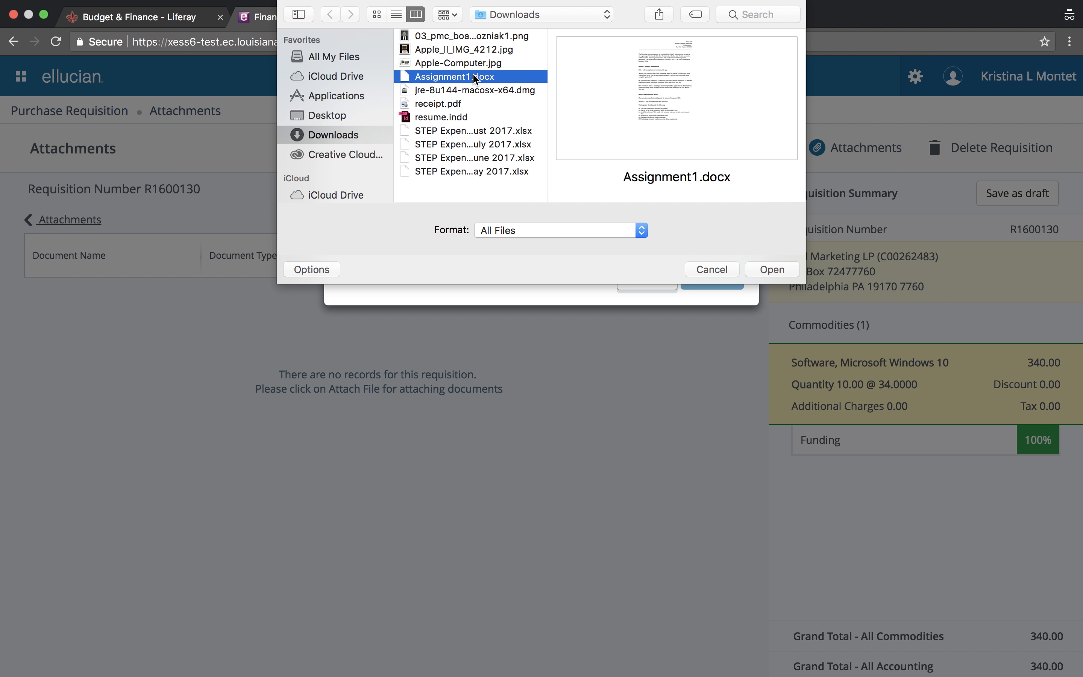
click(775, 270)
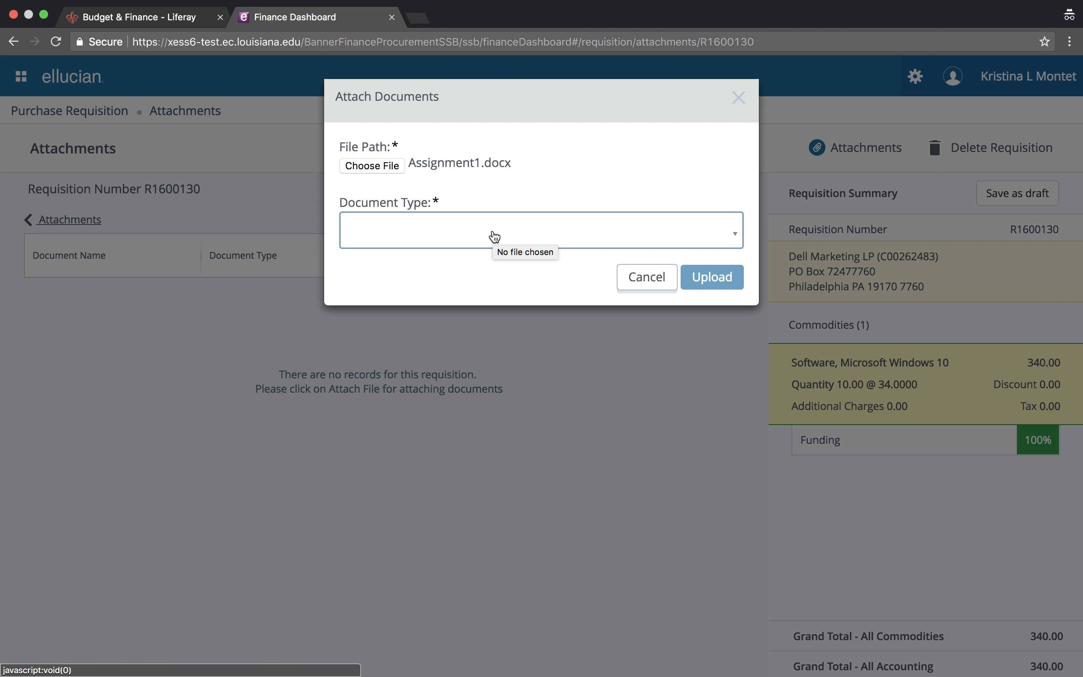
click(495, 235)
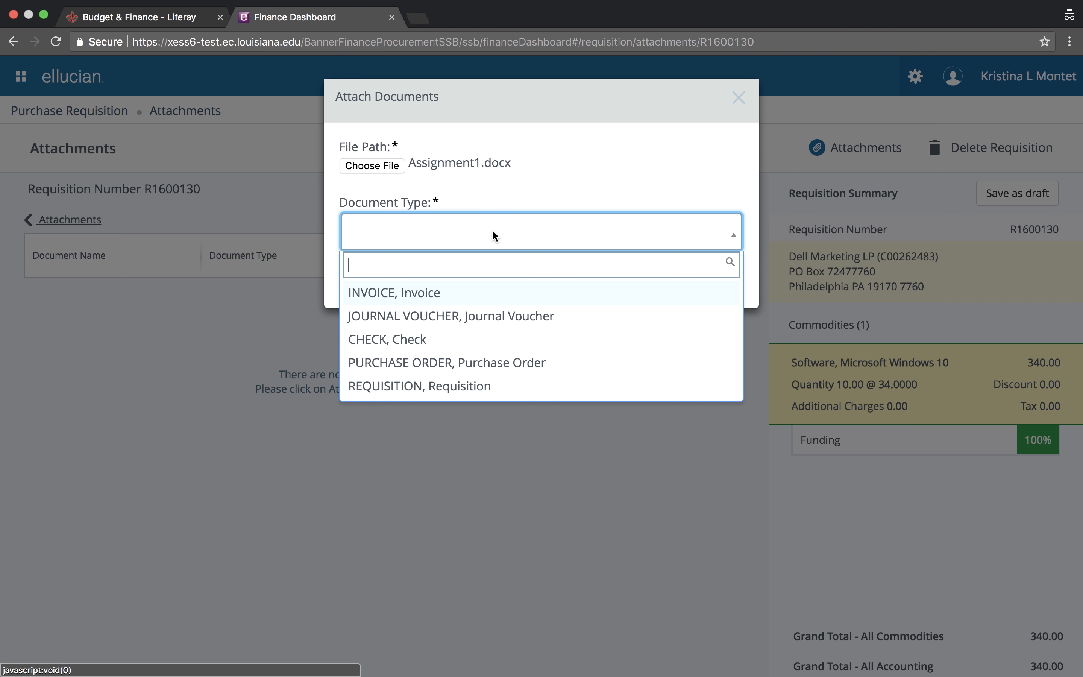
click(419, 387)
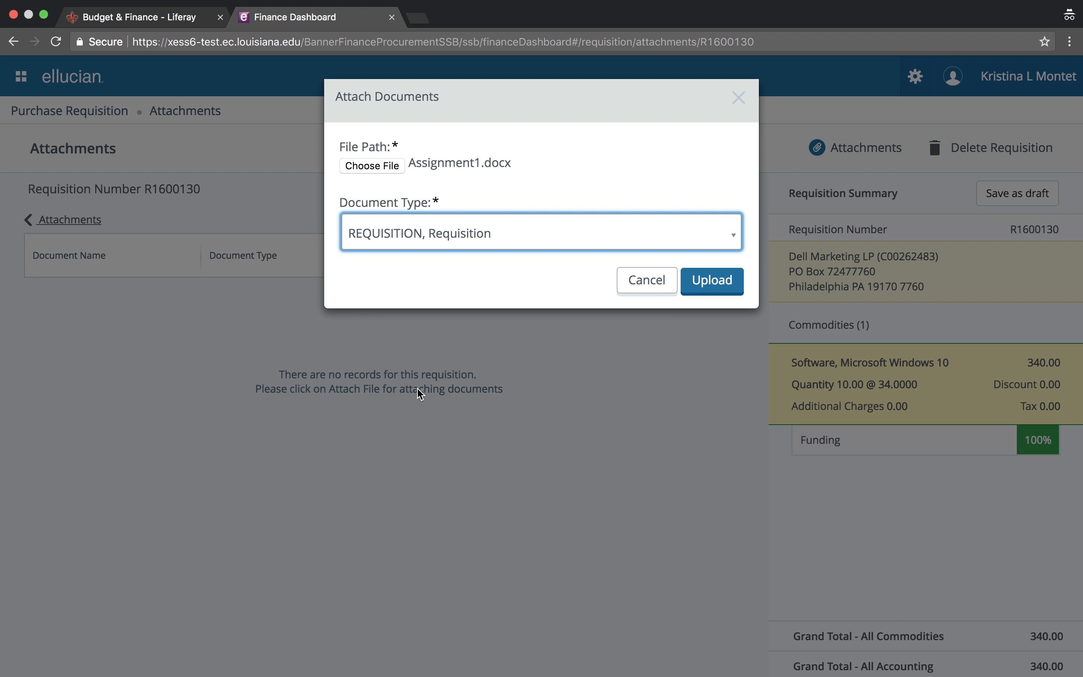
click(713, 286)
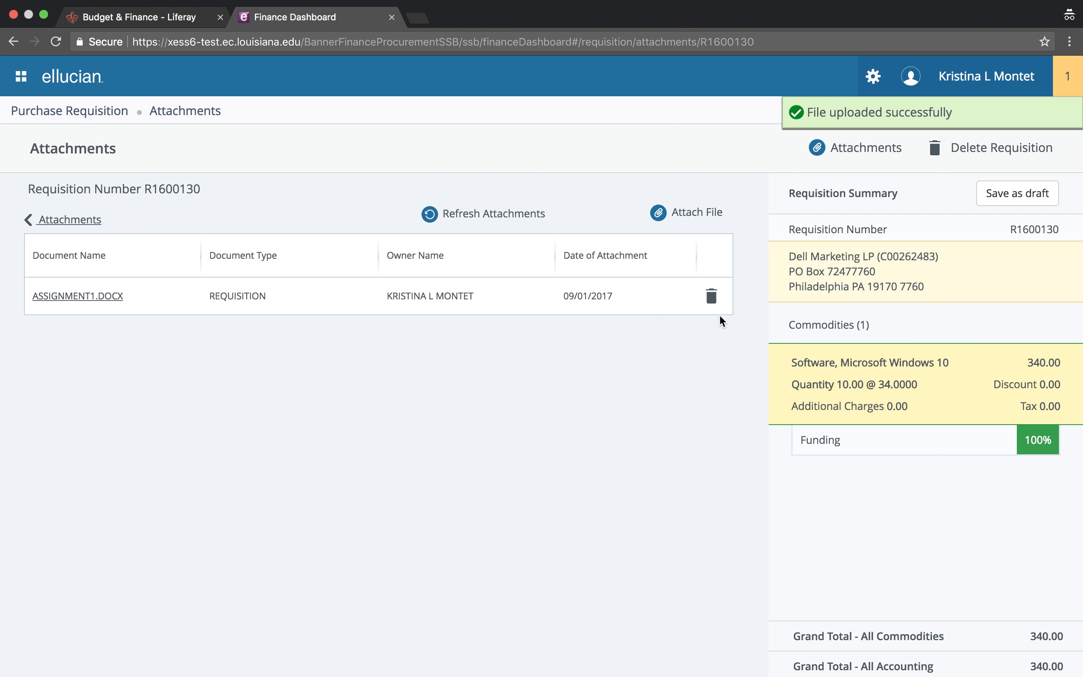
scroll(719, 314, down, 2)
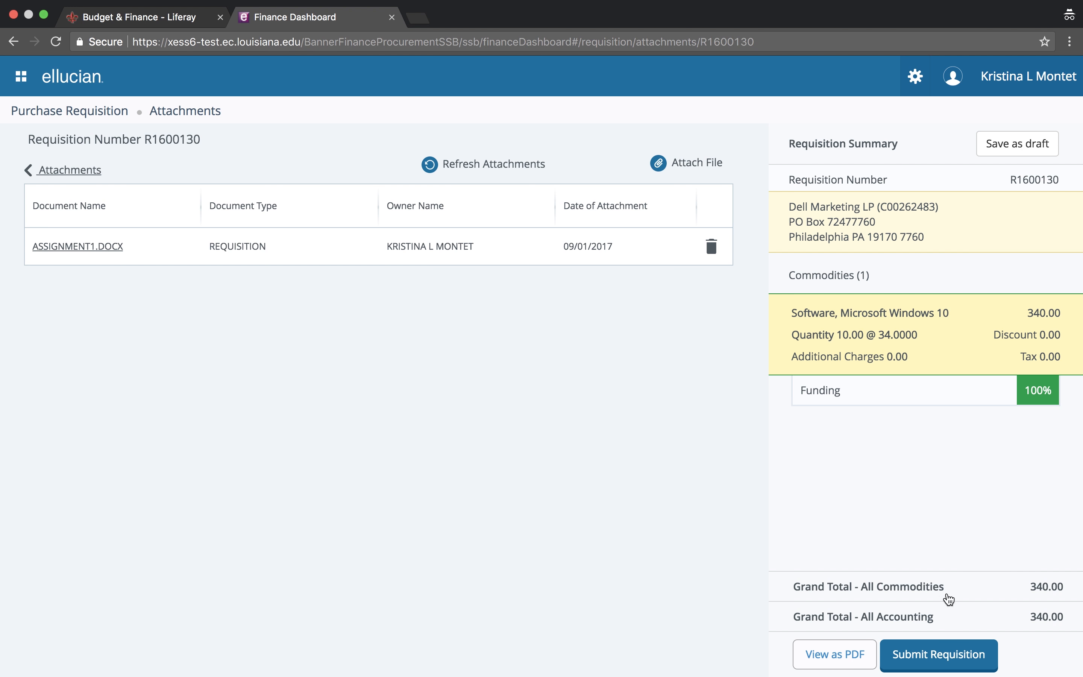
click(933, 658)
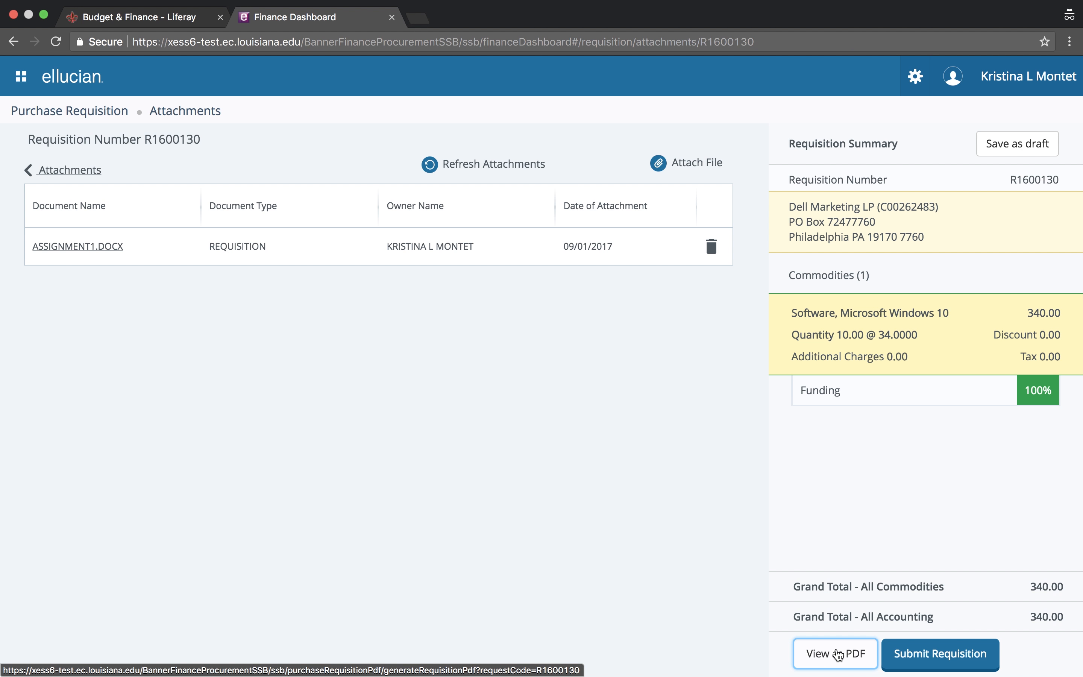
Preview requisition R1600130 as a PDF, showing Draft status and 340.00 totals
click(837, 654)
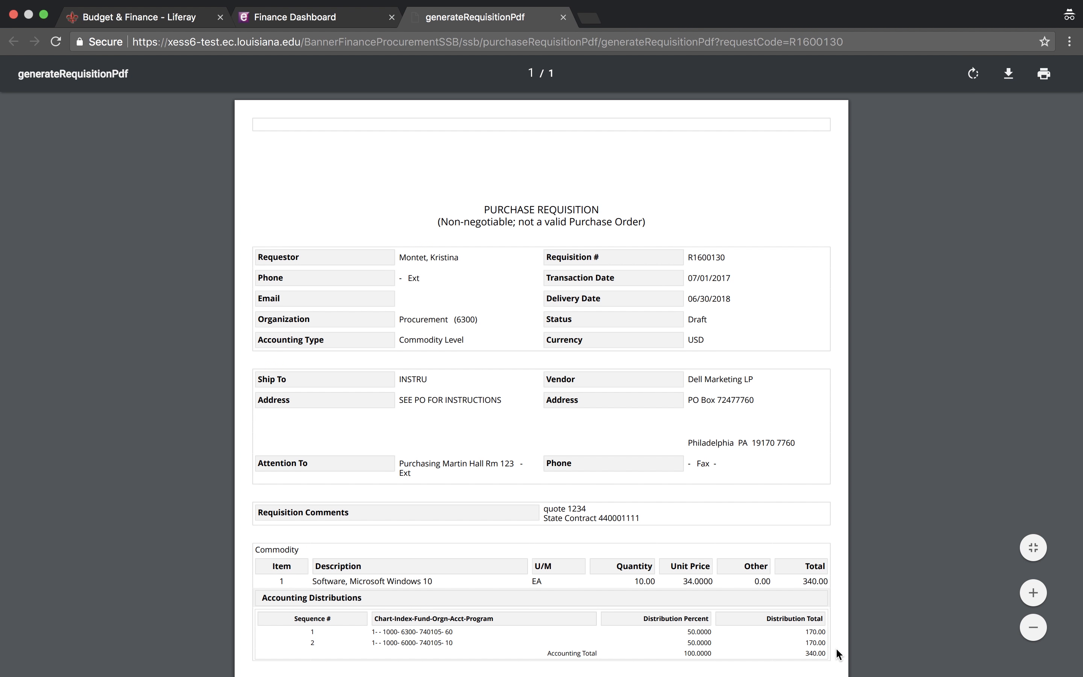
scroll(701, 581, down, 5)
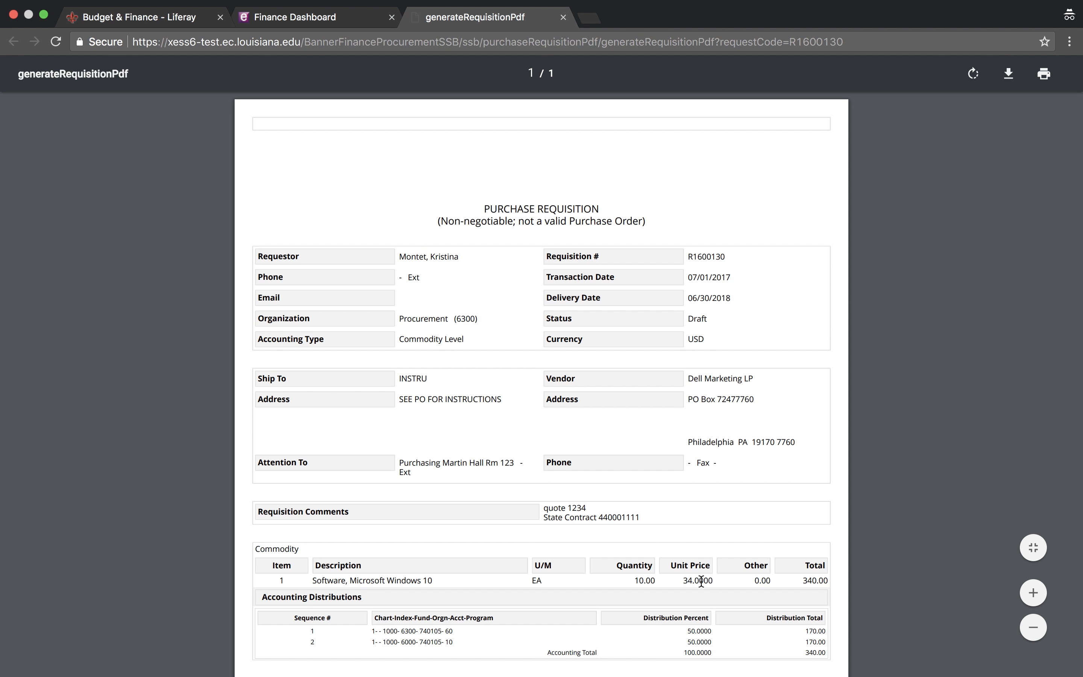
scroll(700, 584, down, 4)
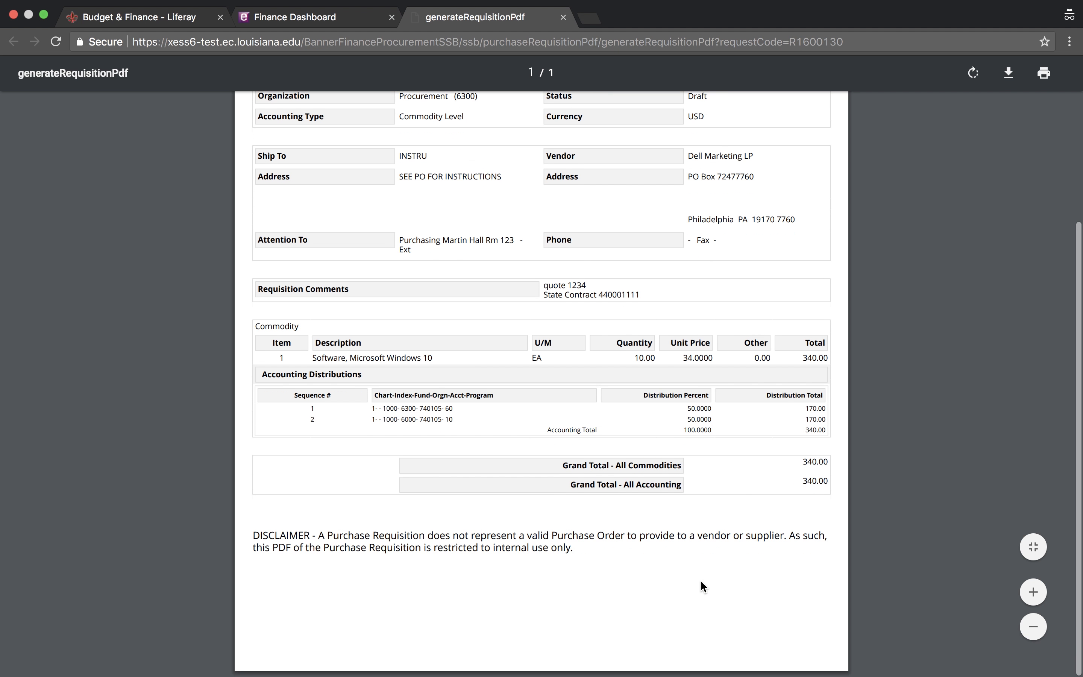
scroll(700, 585, up, 10)
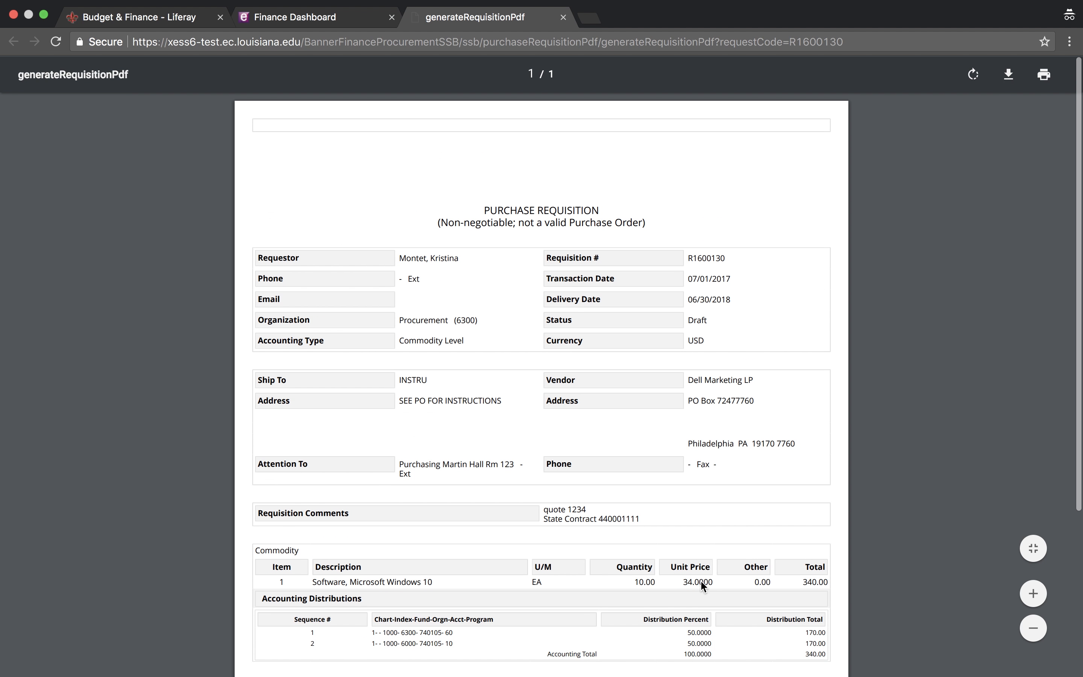
Back on the Finance Dashboard, submit the requisition for approval
mouse_move(365, 5)
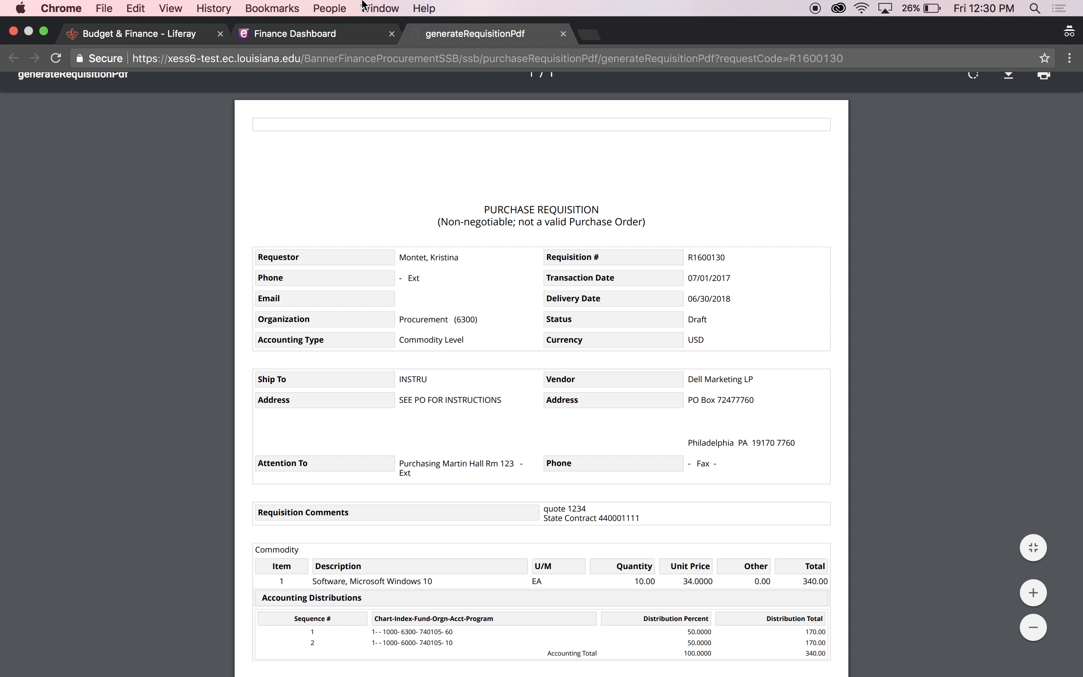
click(318, 36)
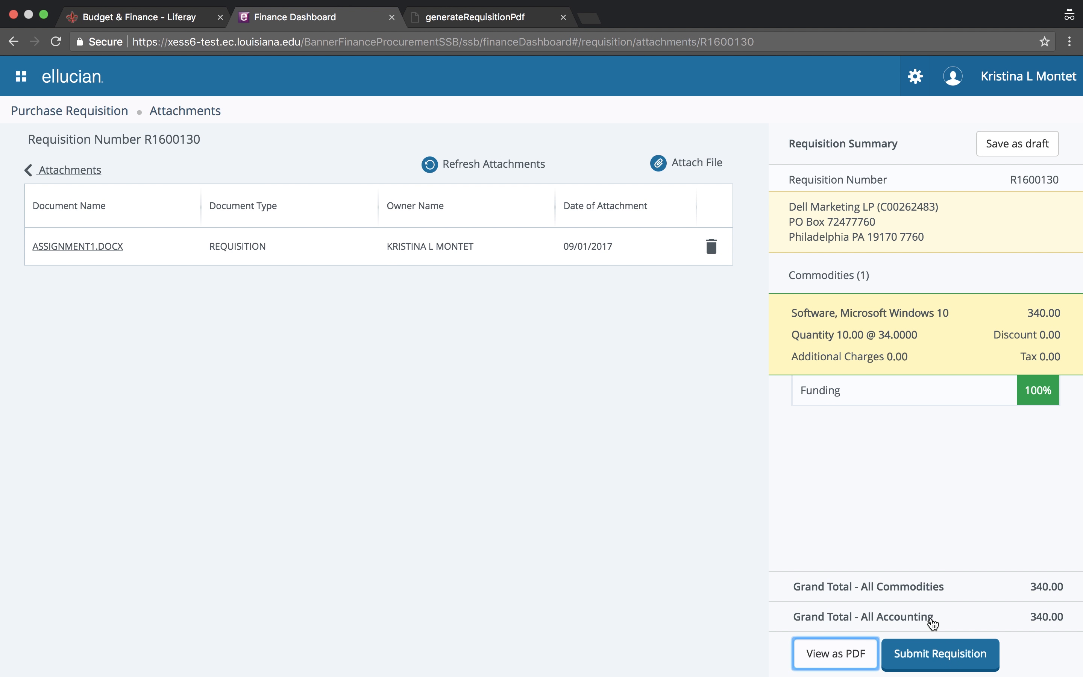
click(938, 657)
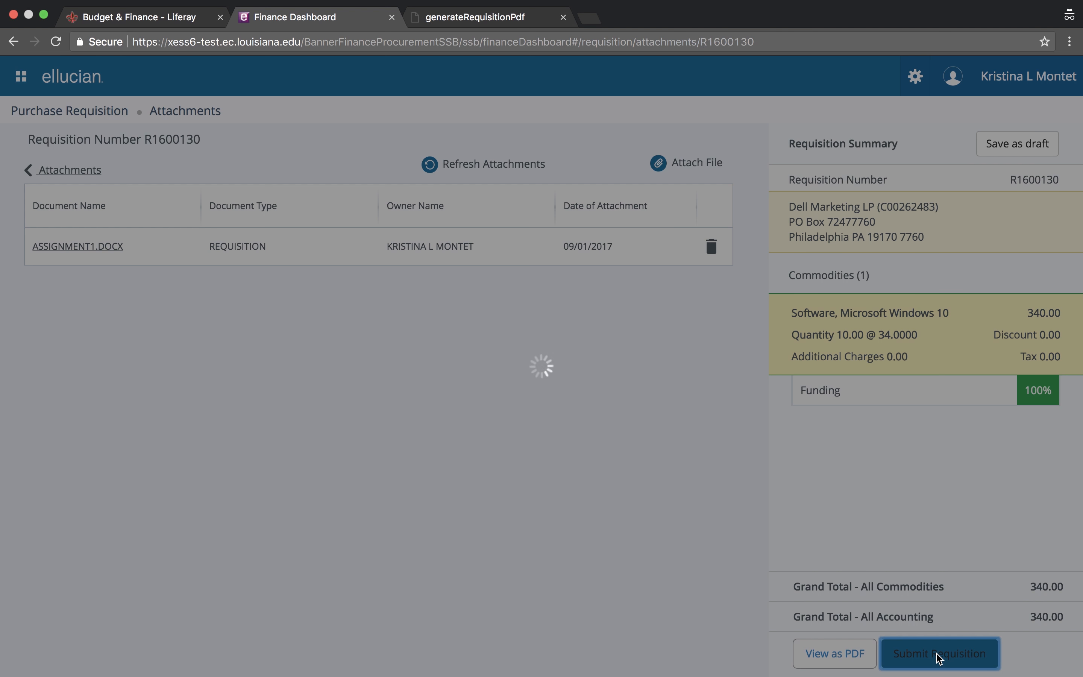